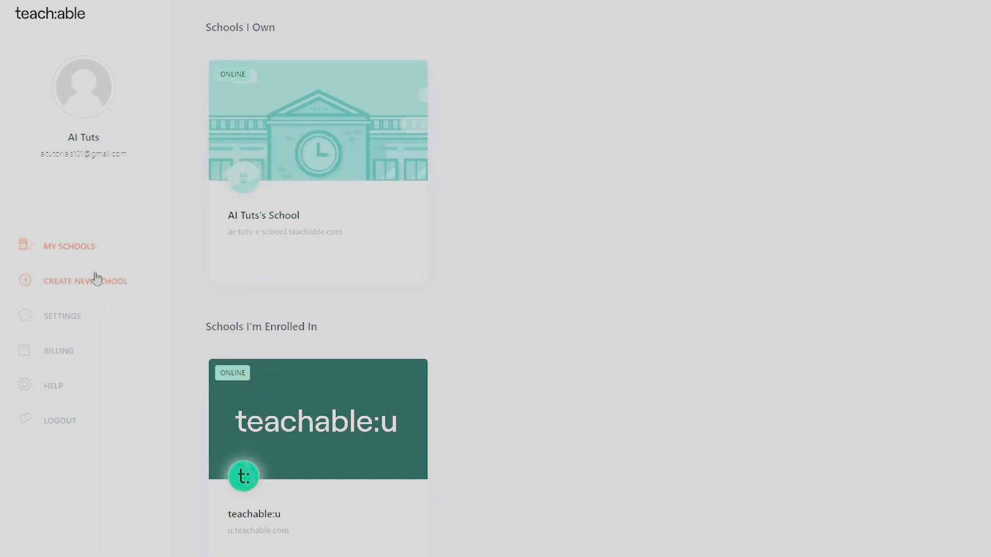
Create a new school named "AI Programming School".
click(58, 288)
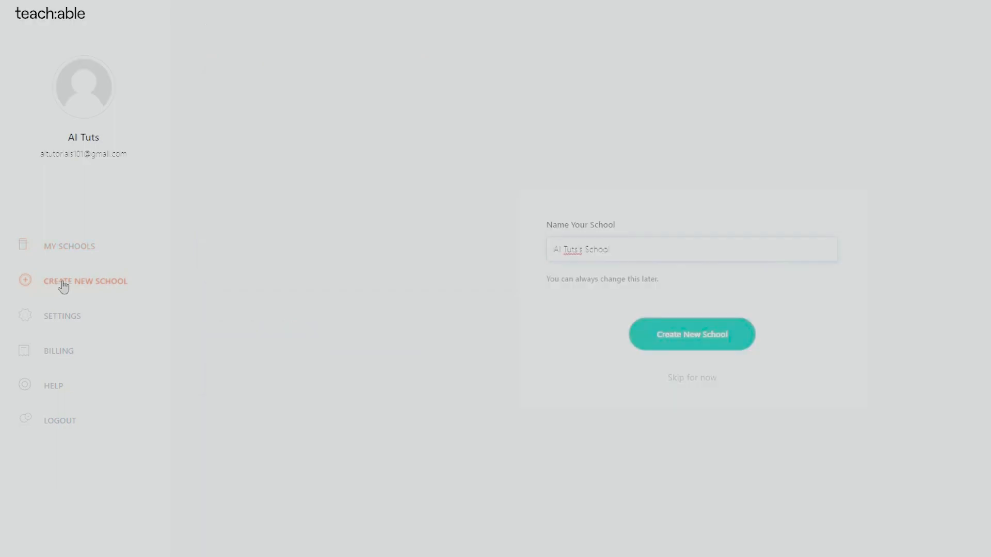
drag(629, 255, 379, 254)
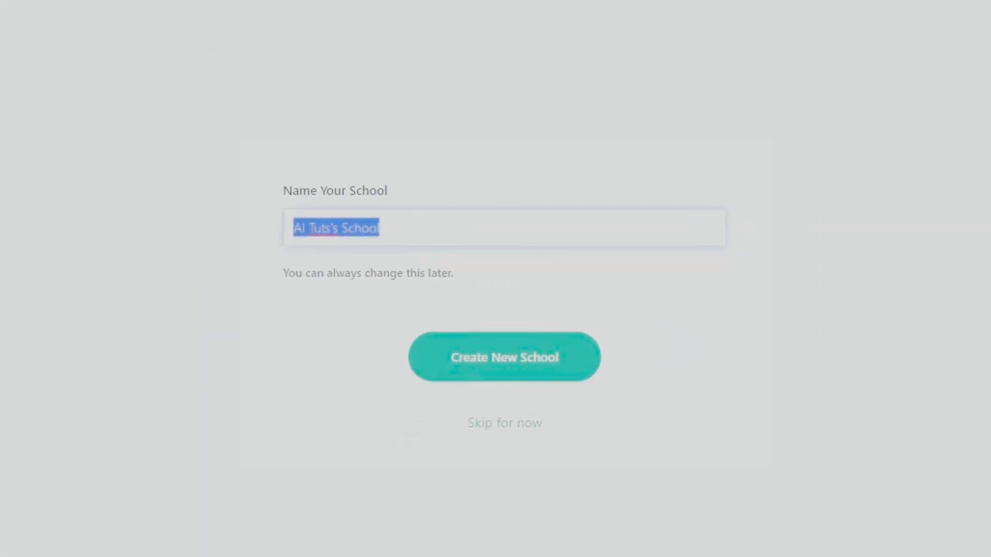
text(A)
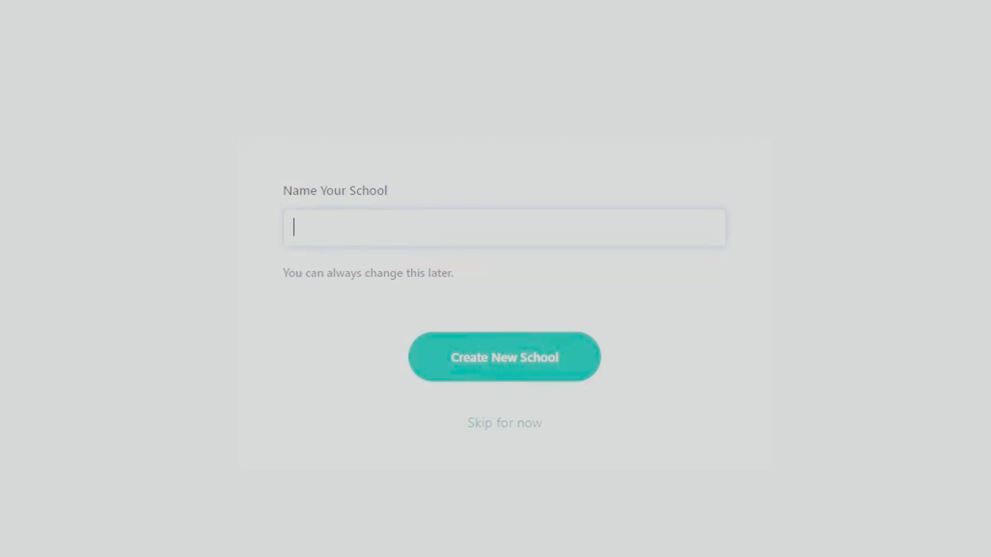
text(I Programming School)
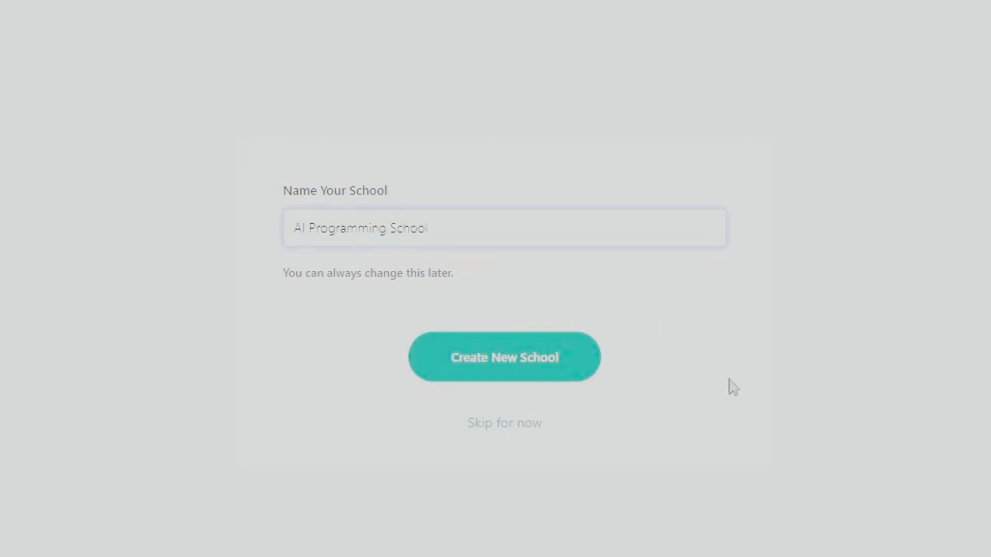
click(541, 367)
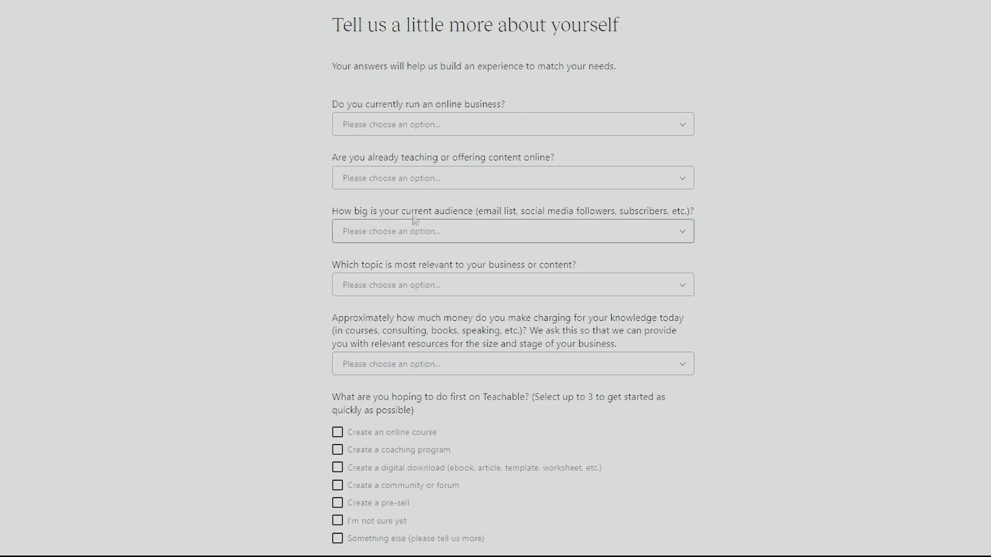
Answer the online business question with "No, just exploring!" and identify primarily as a Coach or Tutor.
click(607, 131)
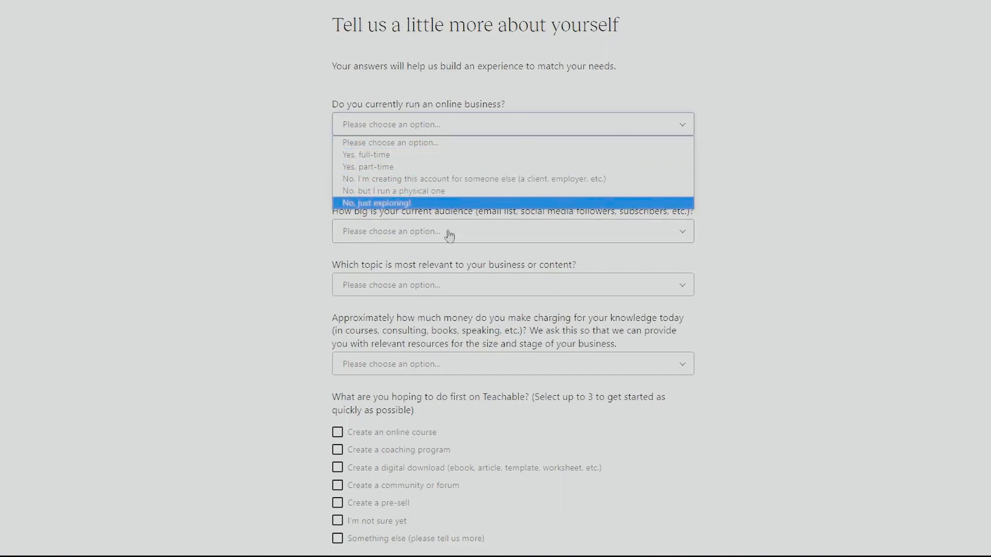
click(419, 204)
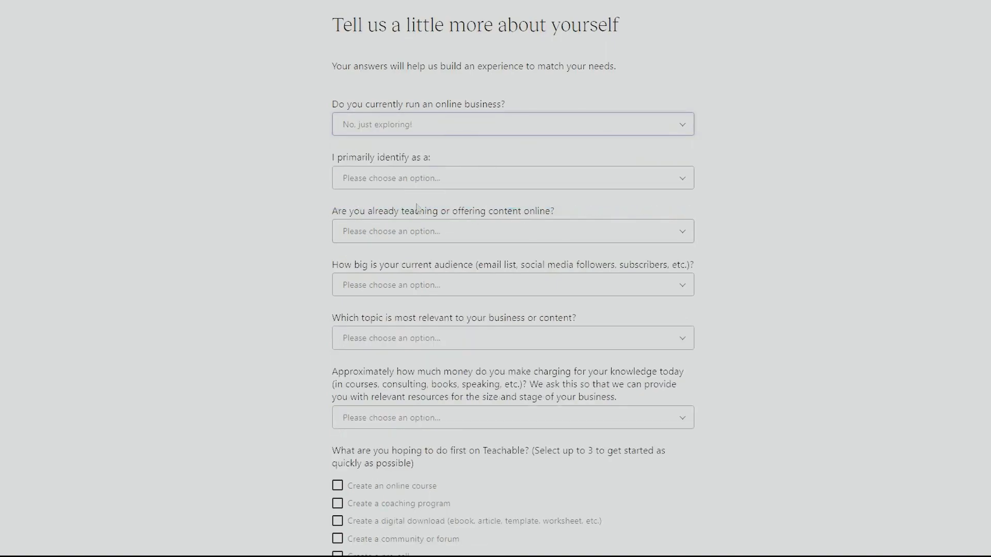
click(488, 187)
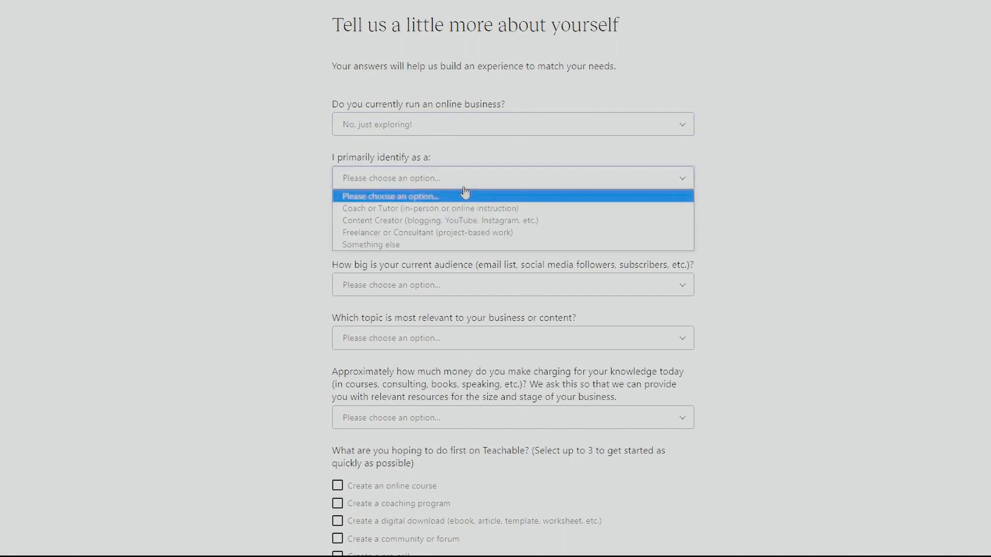
click(474, 209)
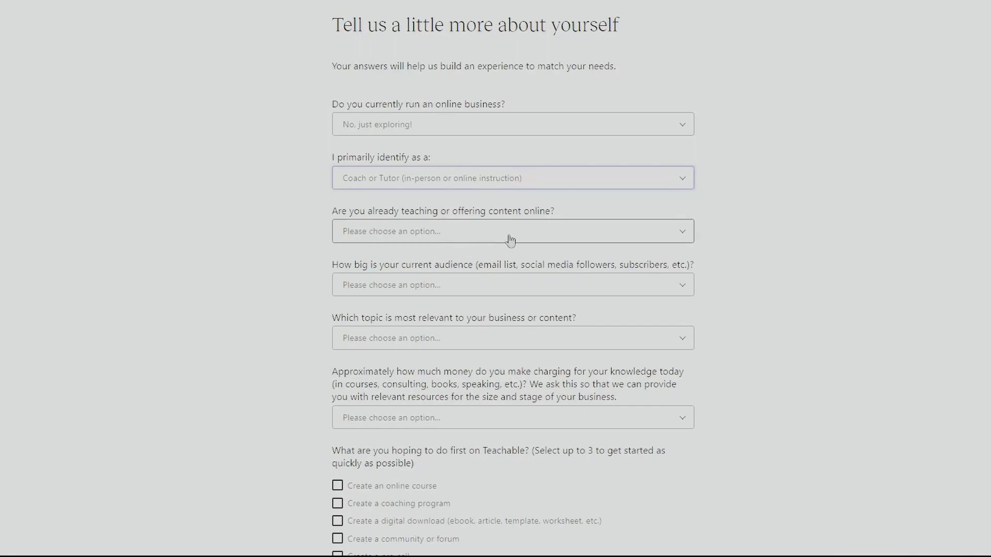
Set online teaching status to "No, I'm just getting started sharing my knowledge" and the current audience to 1 - 1,000 people.
click(537, 241)
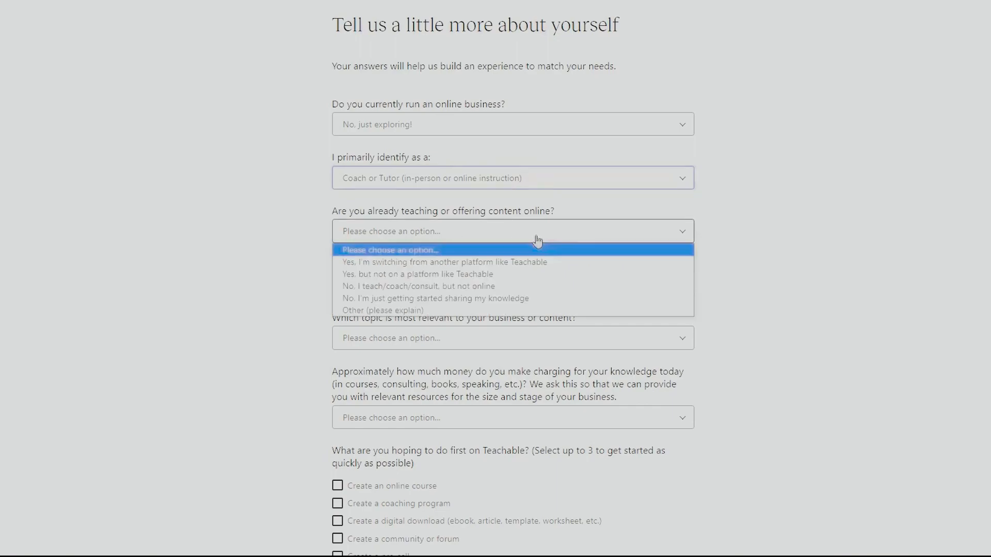
click(540, 298)
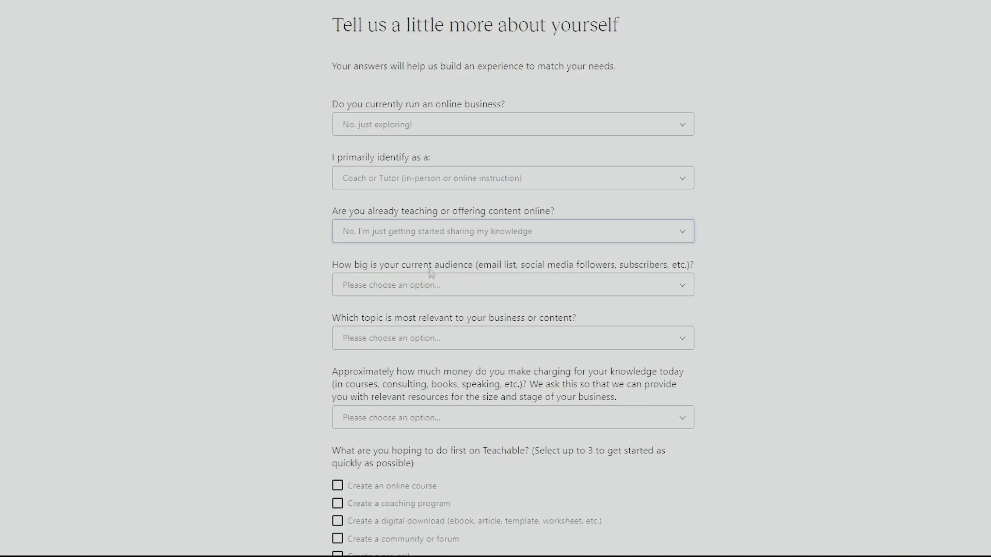
click(524, 287)
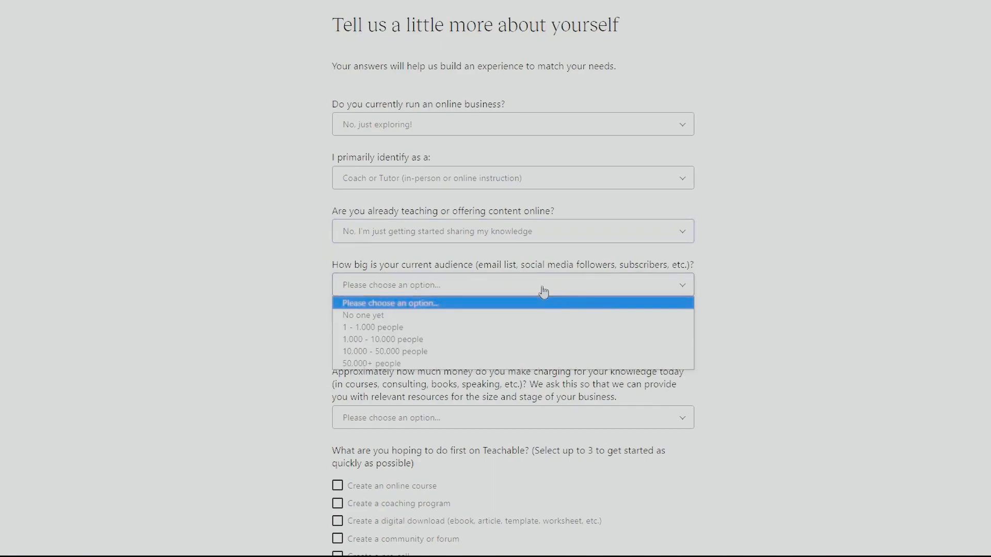
click(435, 329)
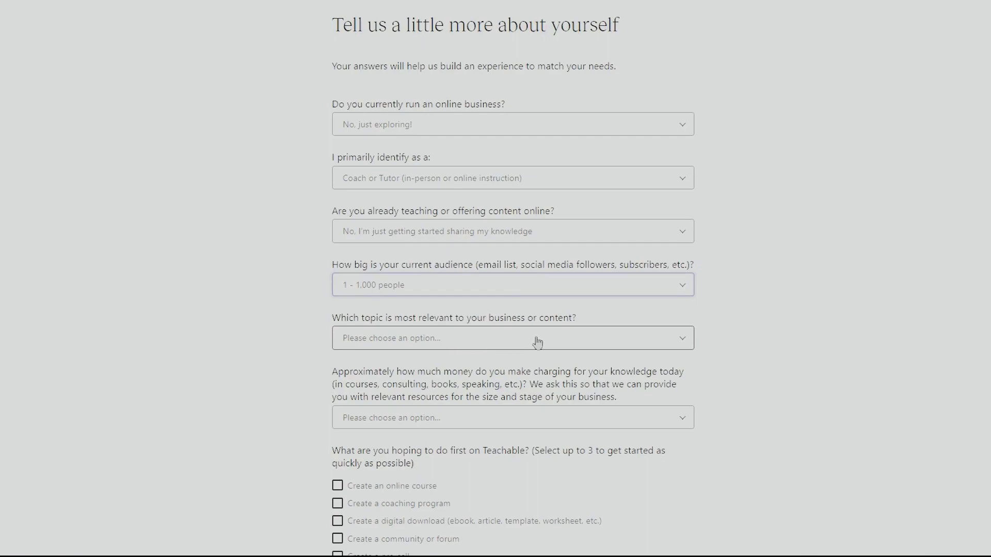
Set the most relevant topic to Software & Technology and the knowledge earnings to $0 - $5k in annual revenue.
click(556, 342)
click(493, 342)
click(489, 340)
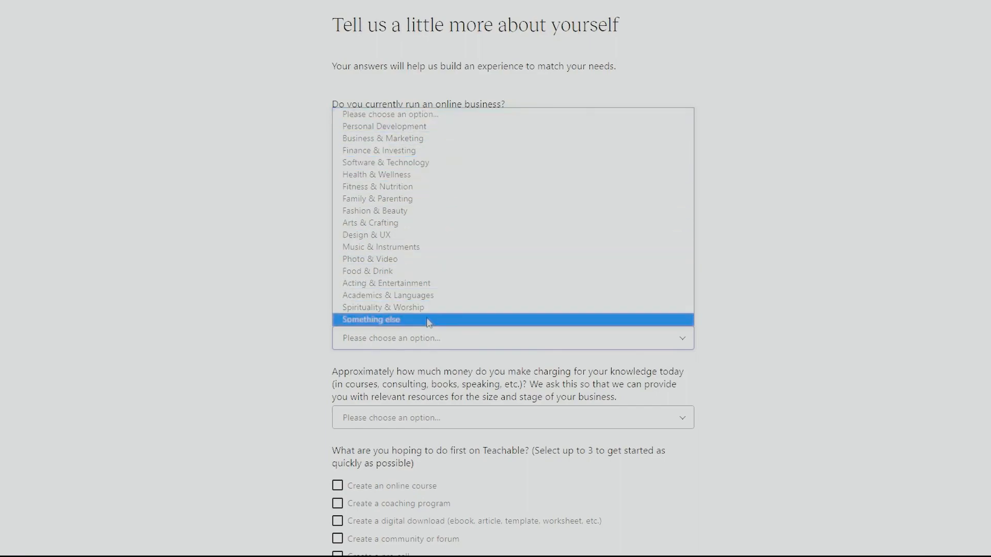
click(438, 163)
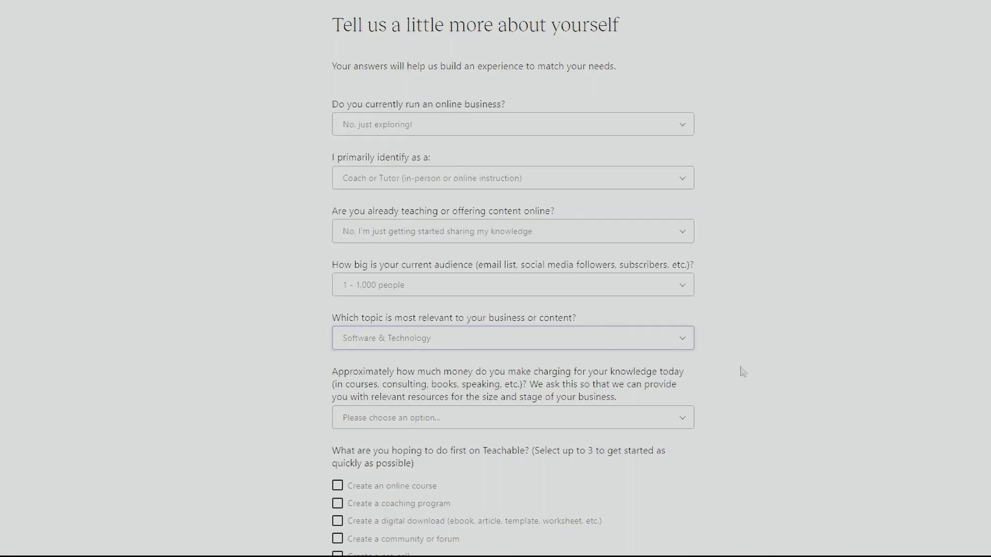
scroll(754, 356, down, 3)
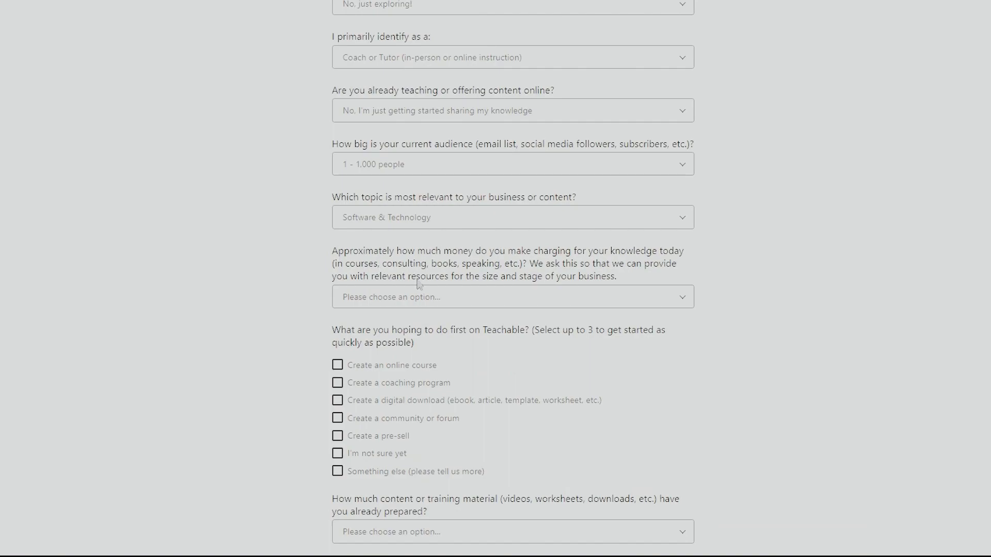
click(626, 298)
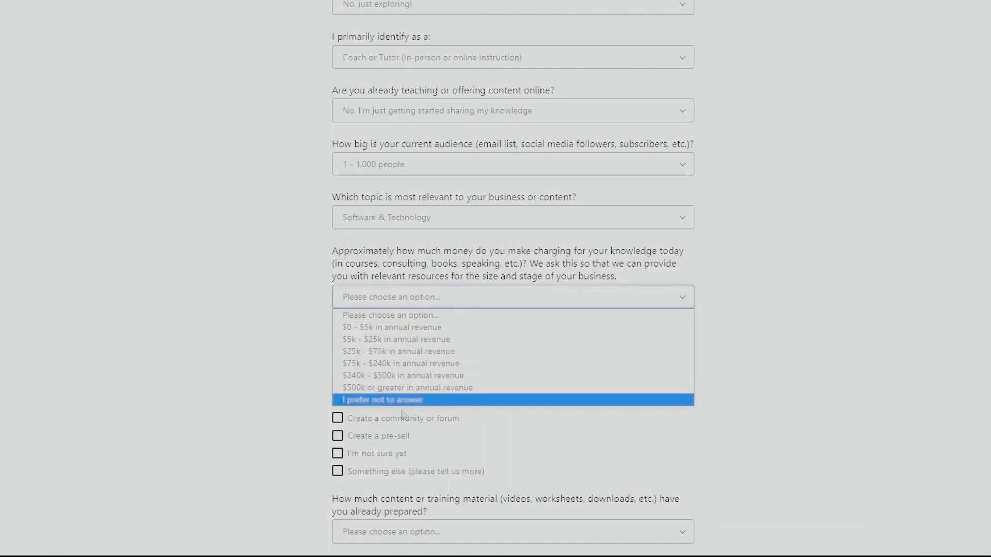
click(429, 327)
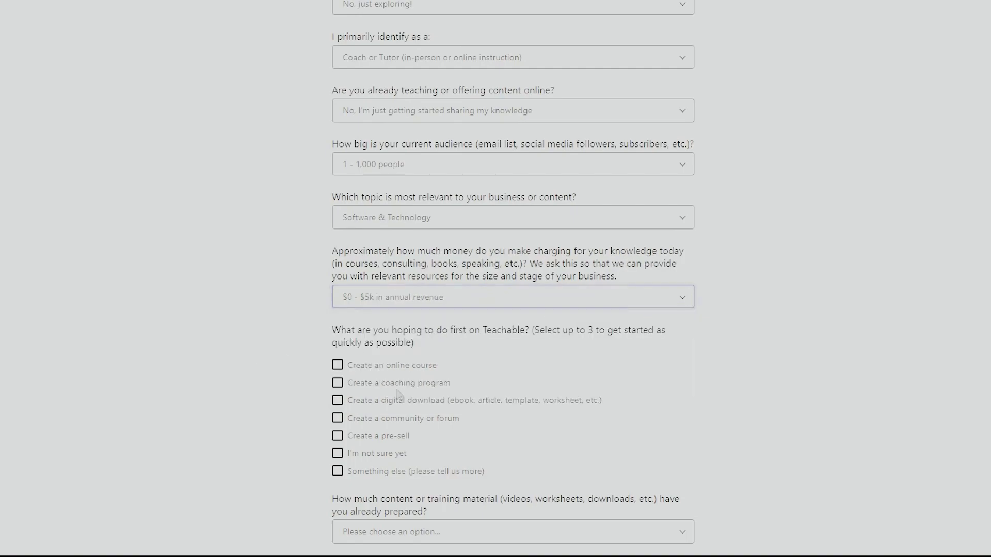
Select creating an online course, a coaching program and a digital download as the first things to do on Teachable.
scroll(375, 372, down, 2)
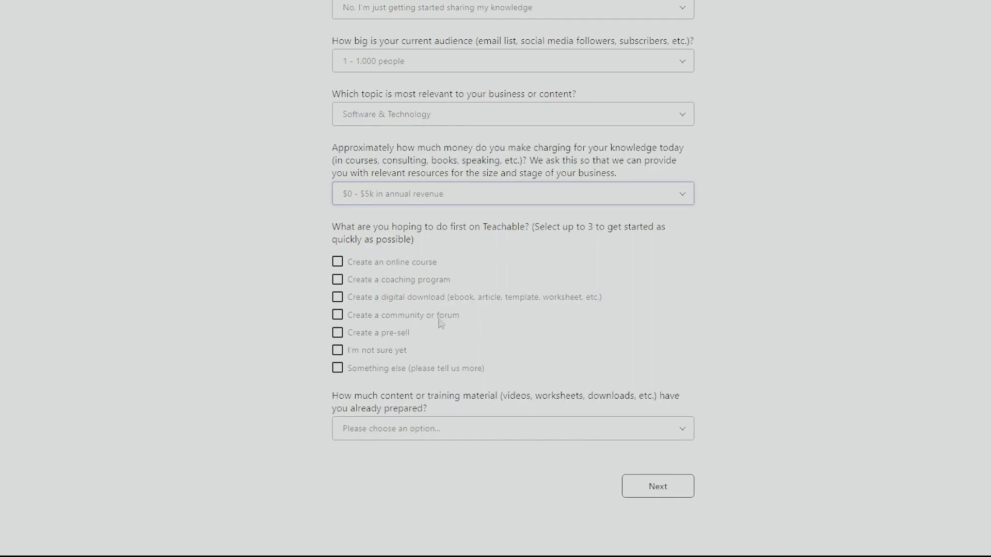
click(337, 262)
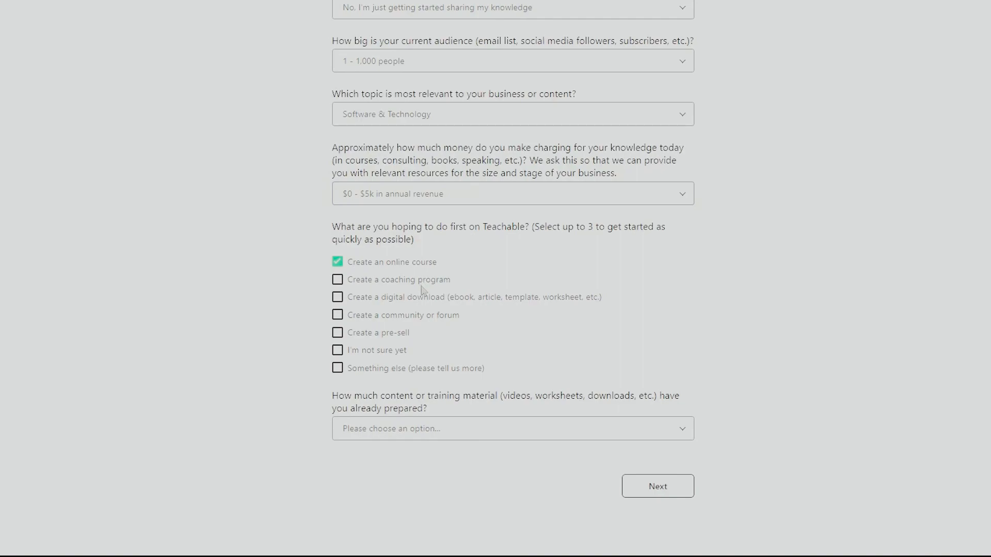
click(337, 280)
click(337, 297)
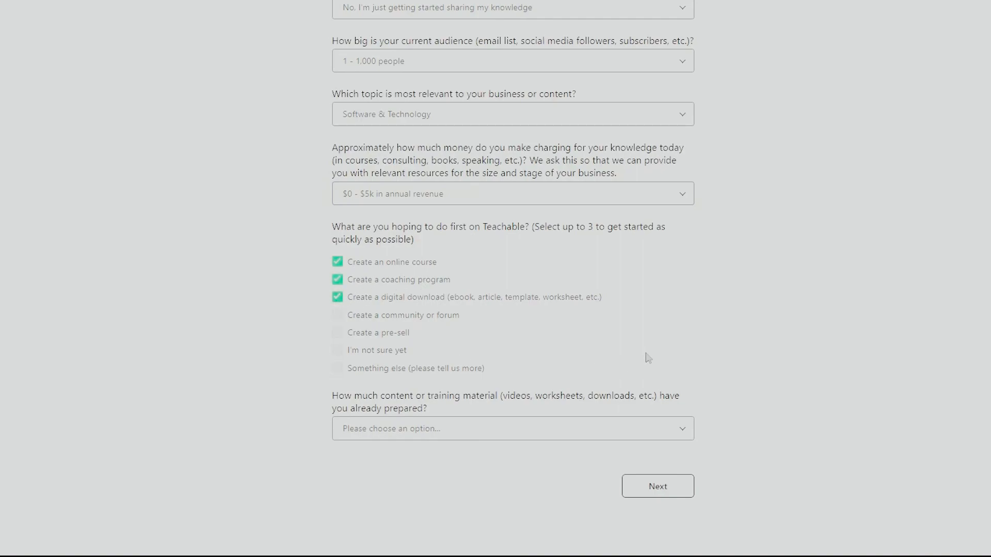
Set the prepared content amount to "None - I'm just getting started" and submit the questionnaire.
click(407, 432)
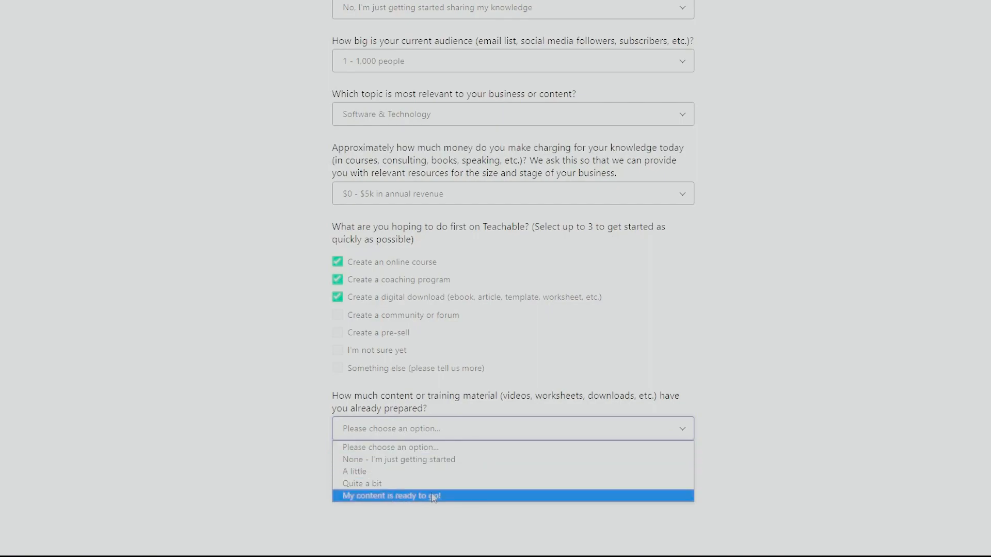
click(465, 462)
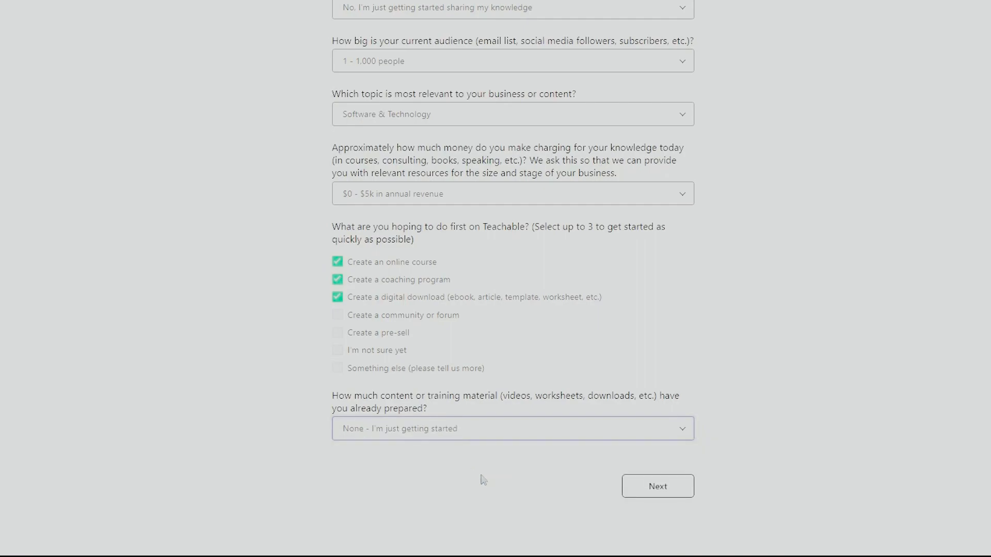
click(667, 494)
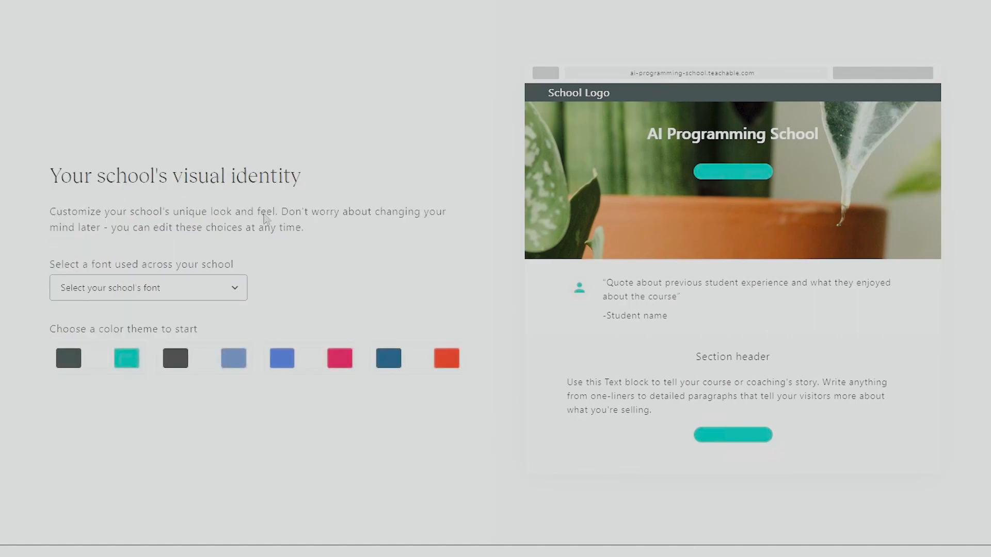
Preview Arial and Open Sans as the school's font, and choose Lucida Sans.
click(235, 288)
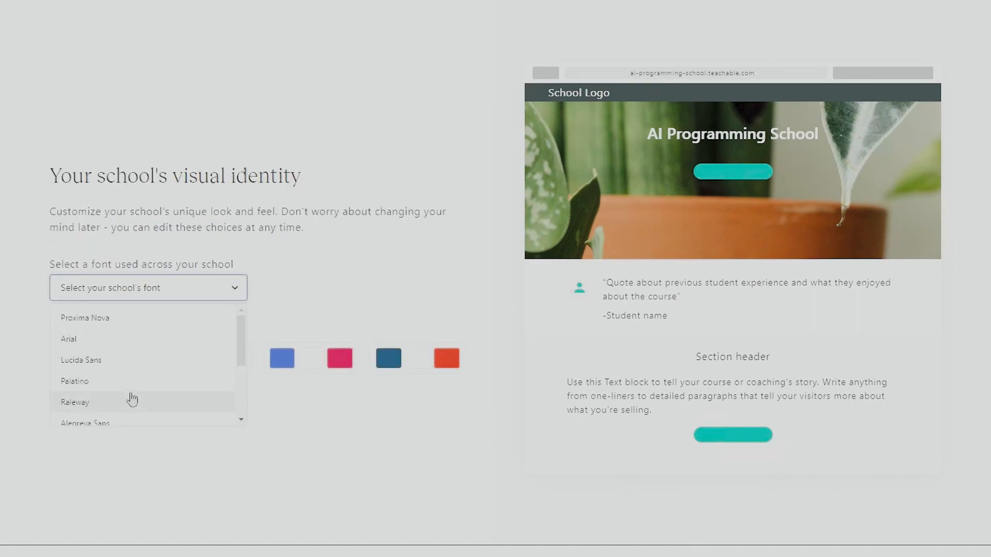
click(122, 342)
click(211, 298)
scroll(165, 379, down, 2)
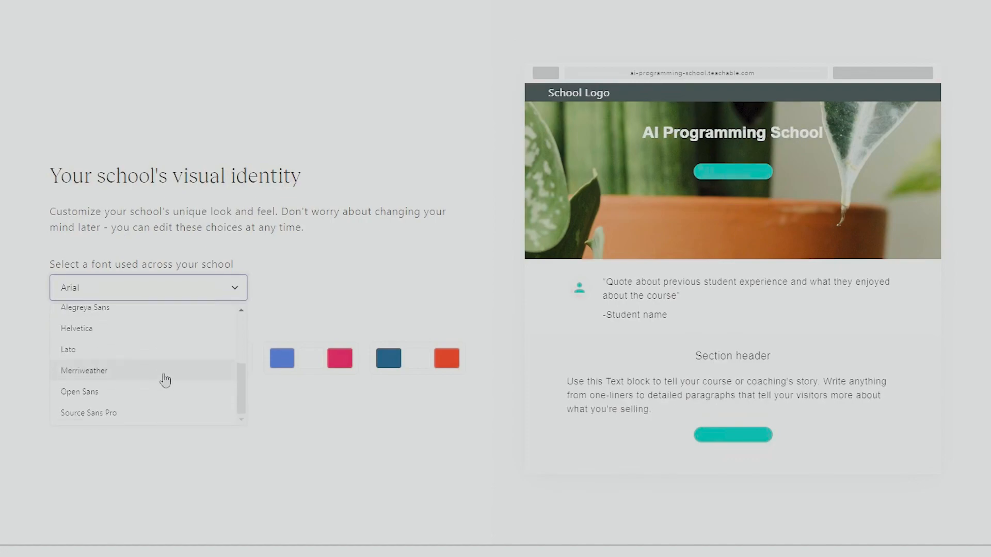
click(141, 393)
click(214, 289)
click(158, 361)
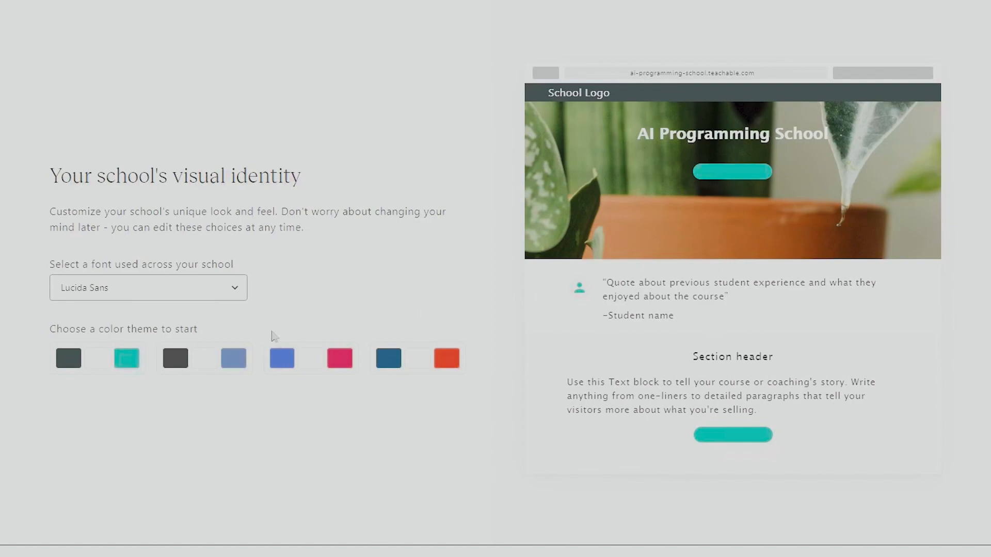
Try the different color themes for the school and choose the dark blue and orange-red one.
click(233, 367)
click(338, 367)
click(412, 366)
click(99, 372)
click(445, 360)
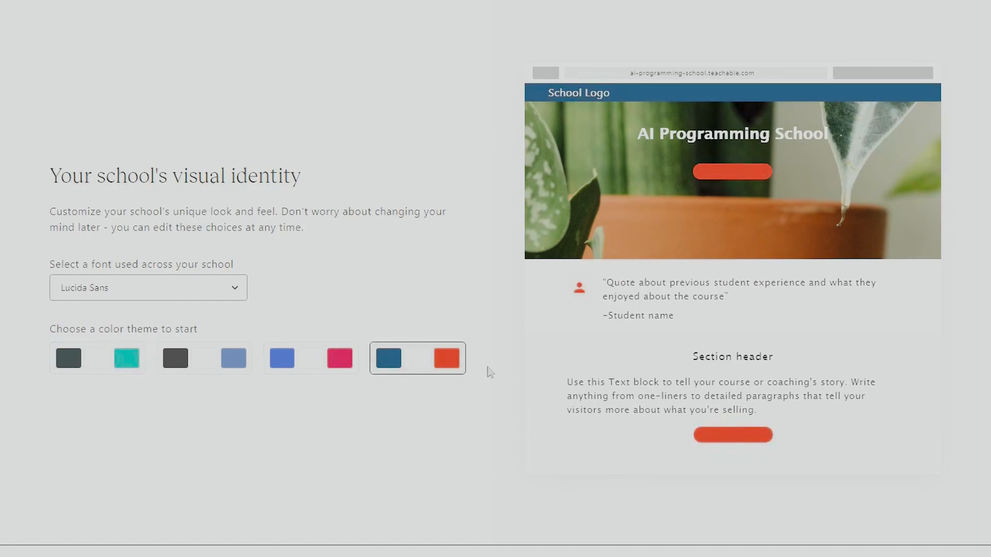
Finish the school setup and dismiss the 14-day Pro trial notice.
click(892, 554)
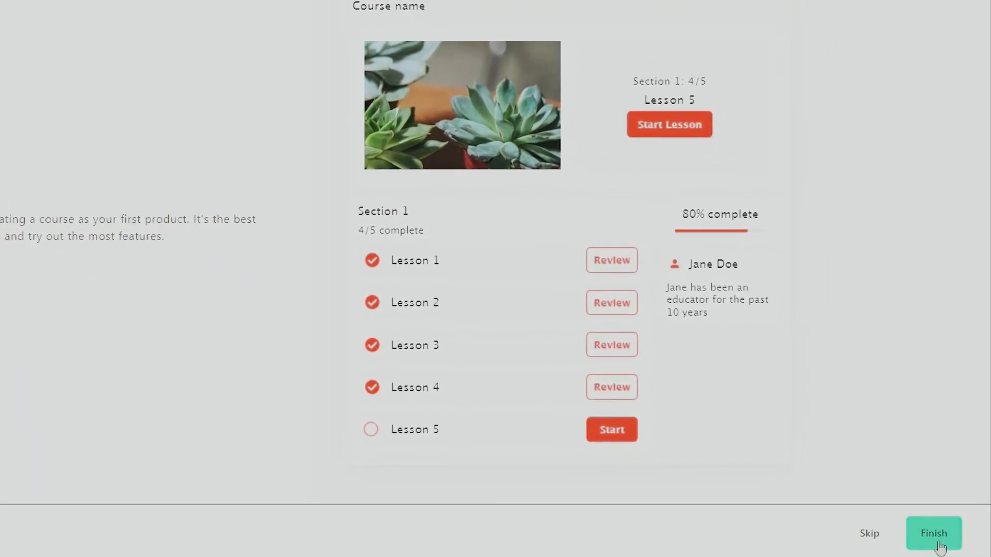
click(938, 546)
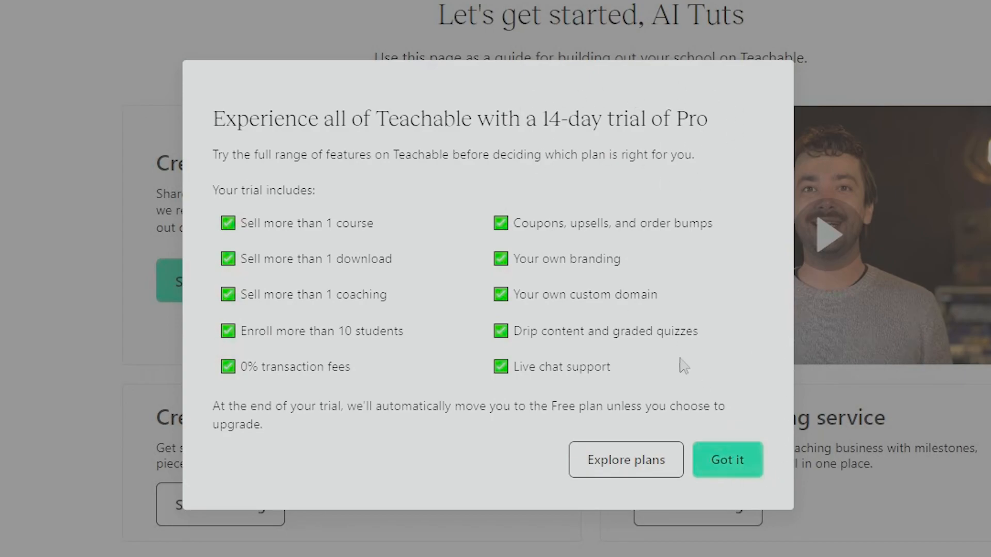
click(721, 461)
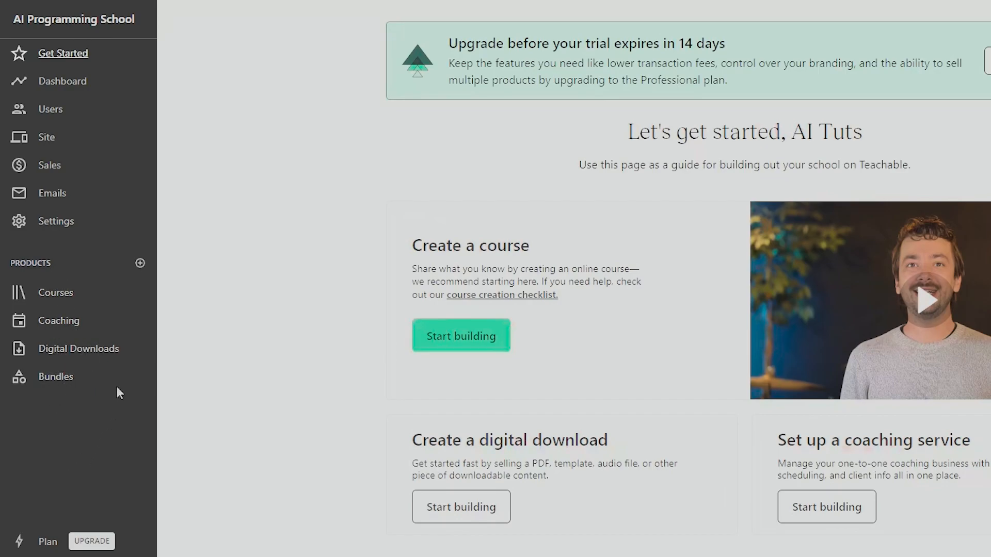
Start a new course in the school and give it the title "Learning Basic Fundamentals".
click(52, 294)
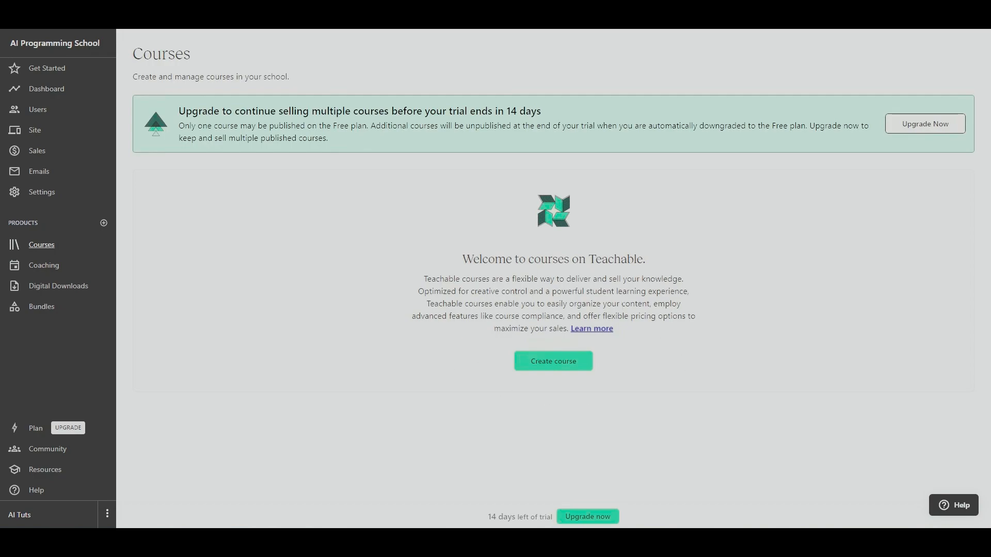
click(556, 367)
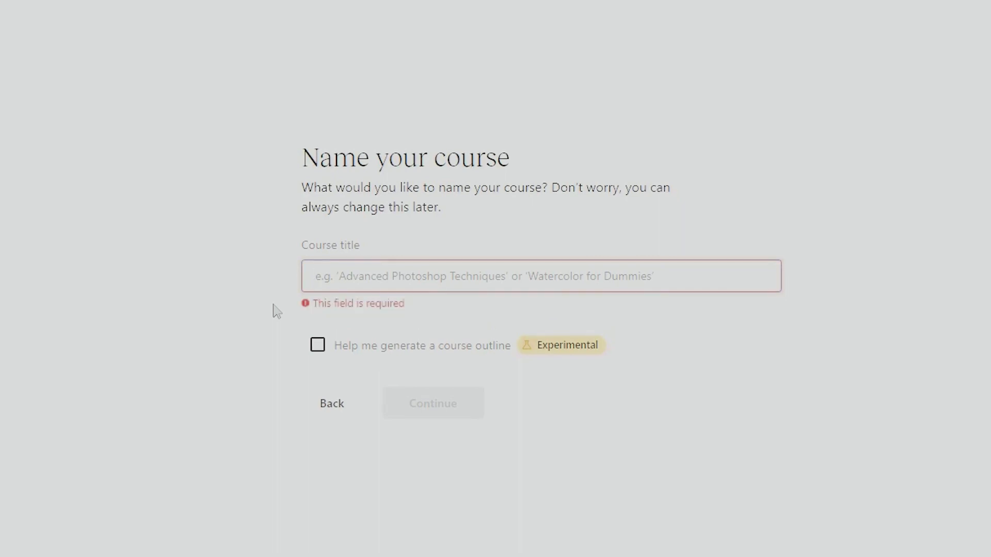
text(Learning Basi)
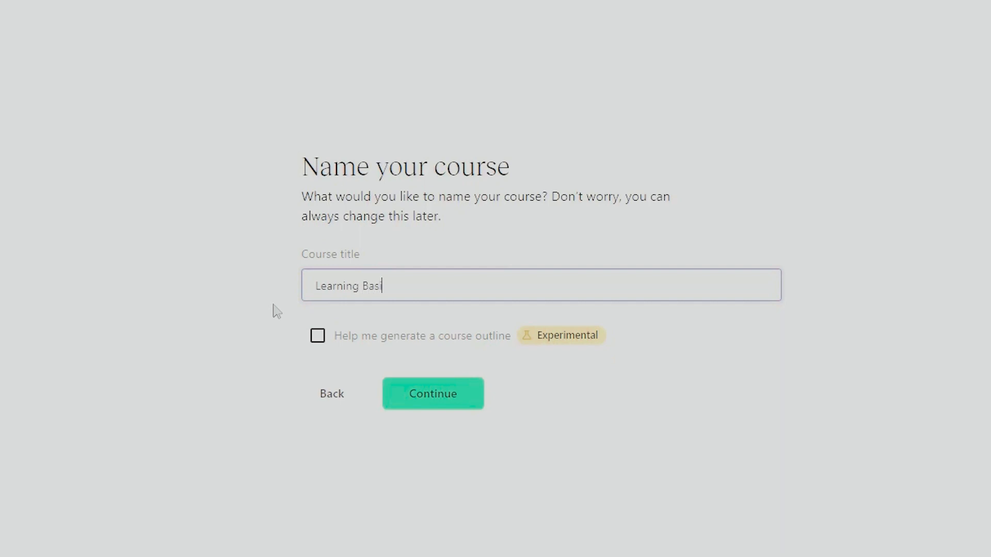
text(c Fundamentals)
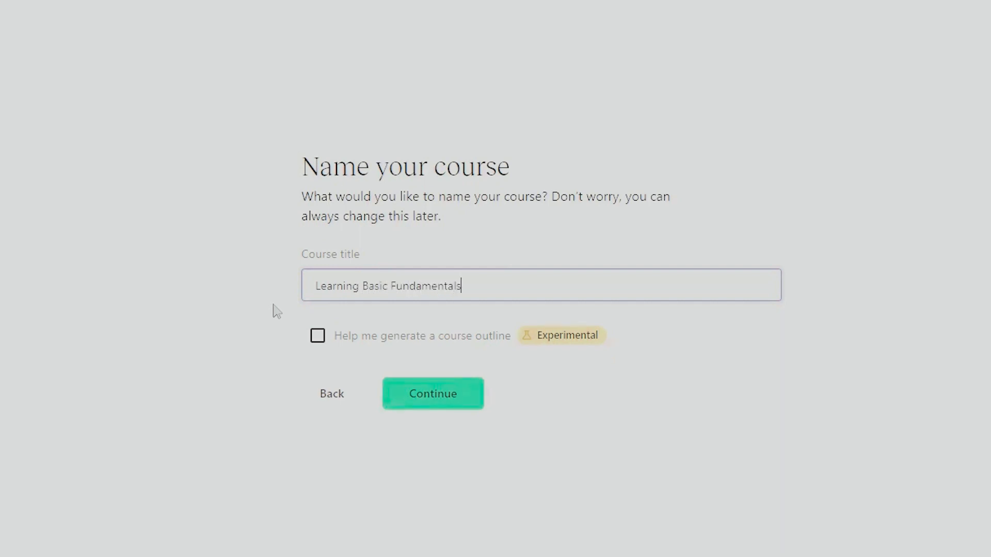
Complete the course title as "Learning Basic Fundamentals of Python" and proceed with help generating a course outline turned on.
text( of Python)
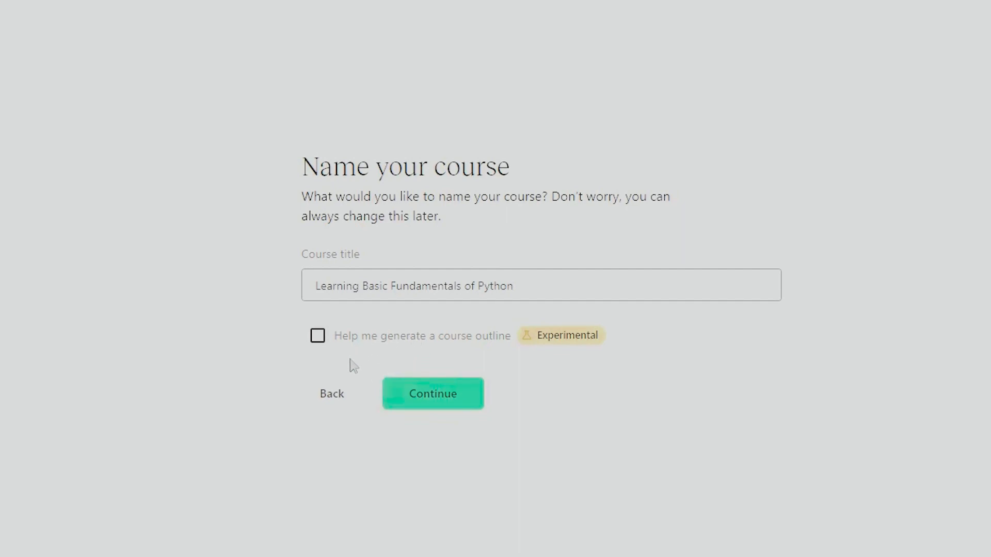
click(322, 339)
click(427, 400)
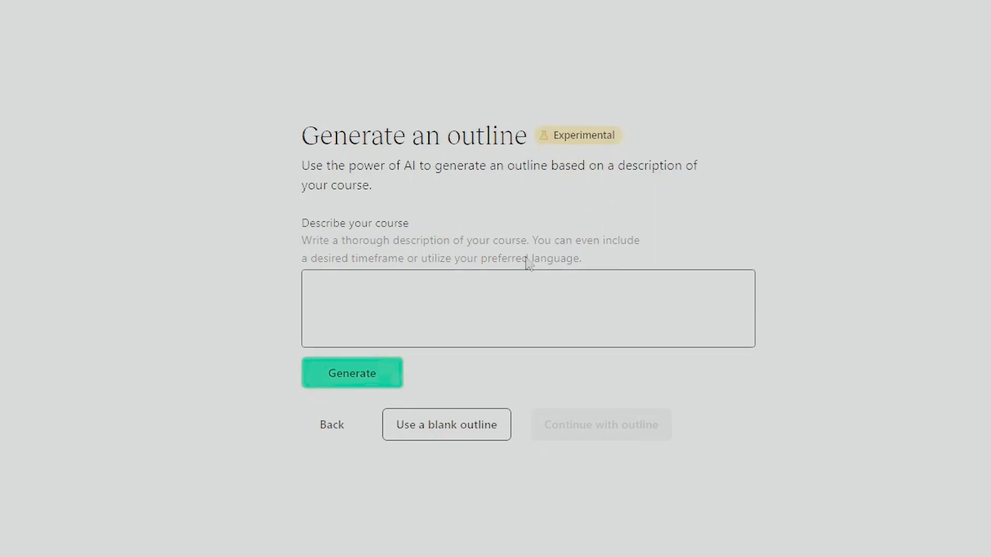
Generate an outline from the description "In this course, I will teach the basics of Python. How do I install it and how to get started.".
click(455, 292)
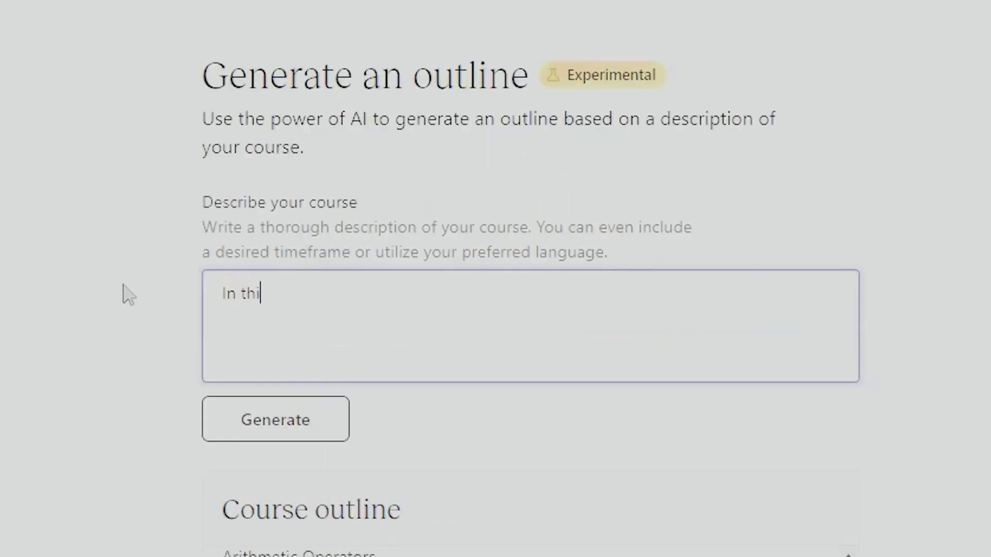
text(is course, I will teach )
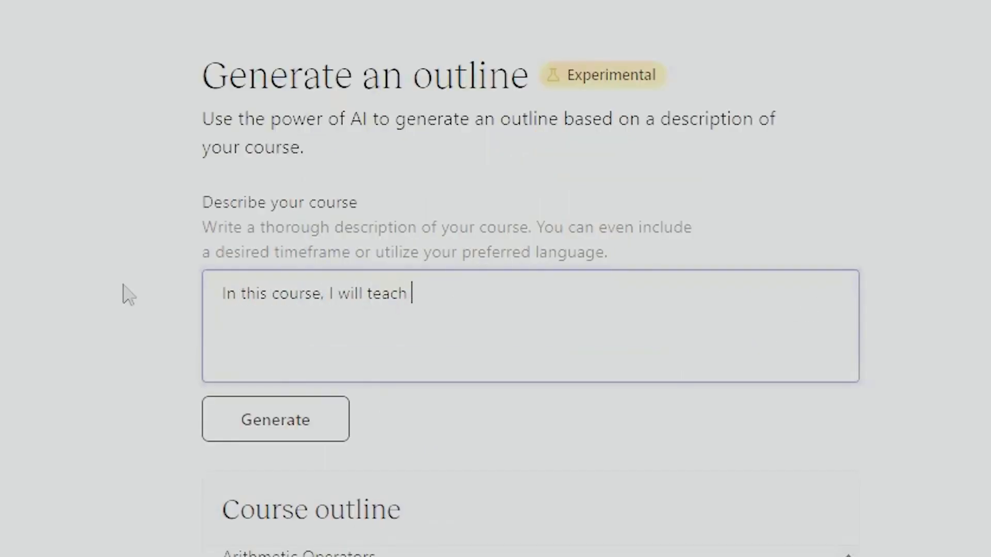
text(the basic)
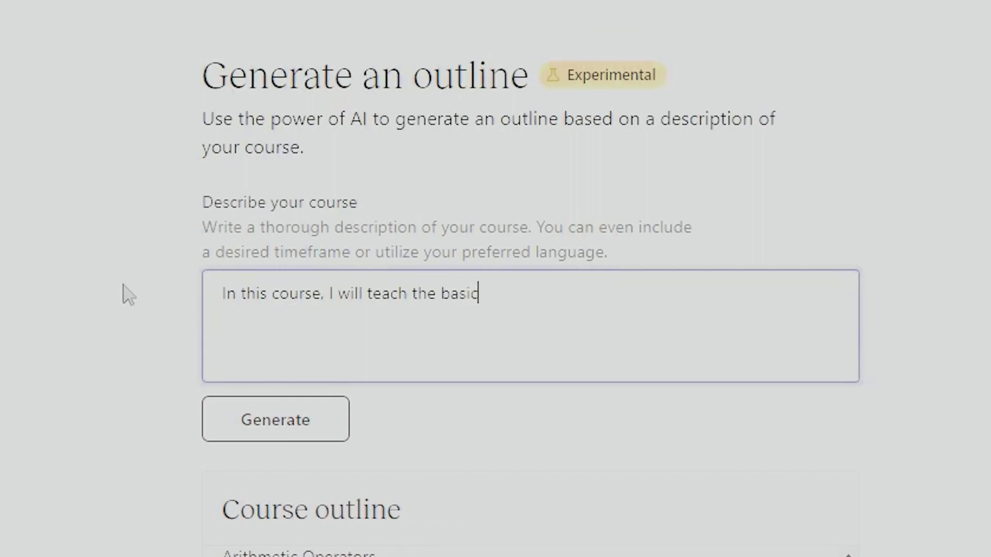
text(s of Python. H)
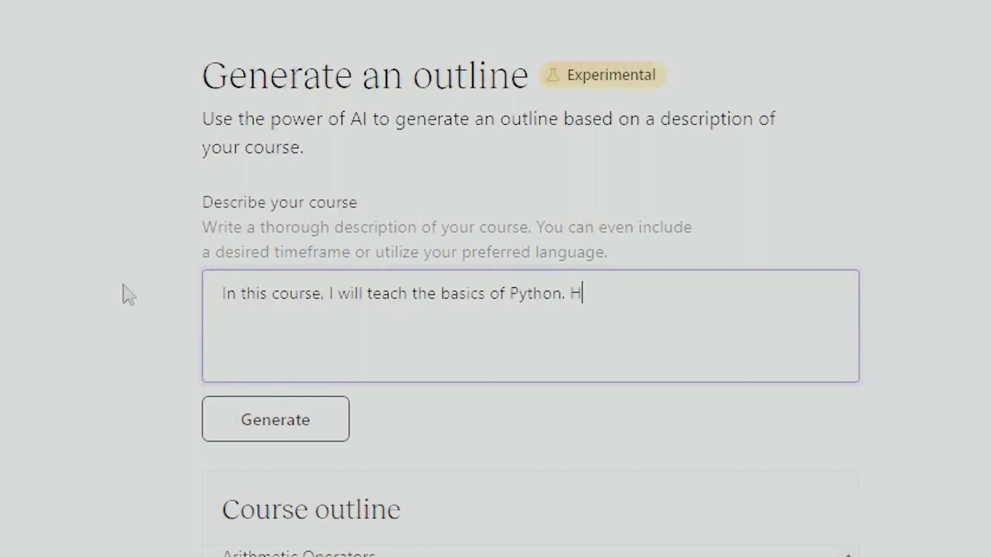
text(ow do I install it and how to)
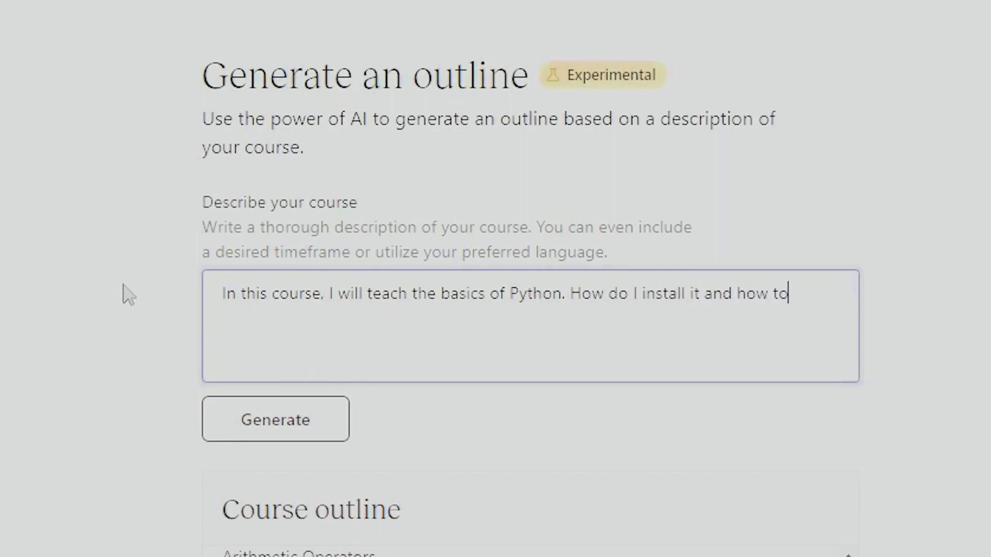
text( get started.)
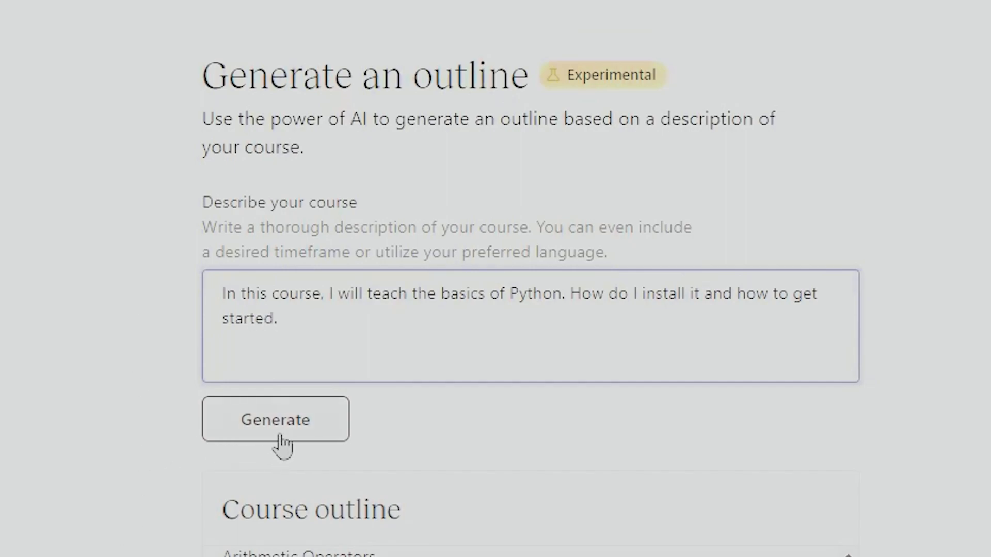
click(298, 435)
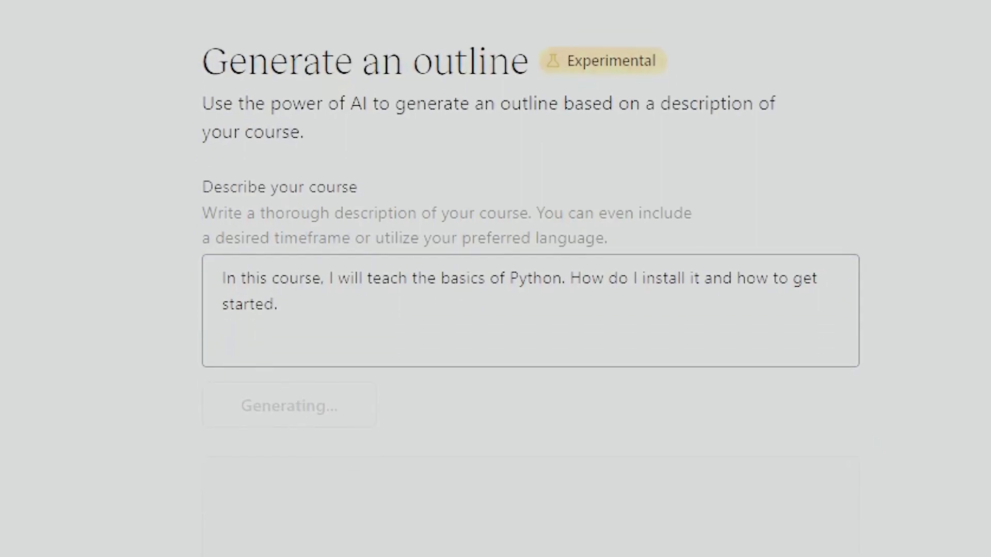
Review the generated course outline, create the course with it and continue to the curriculum.
scroll(333, 342, down, 1)
scroll(479, 173, up, 1)
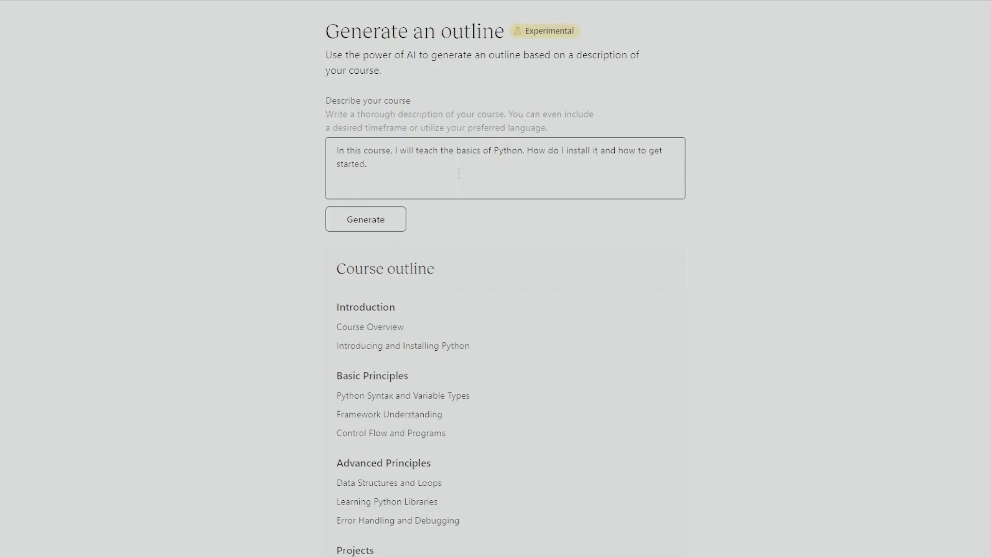
scroll(263, 272, down, 1)
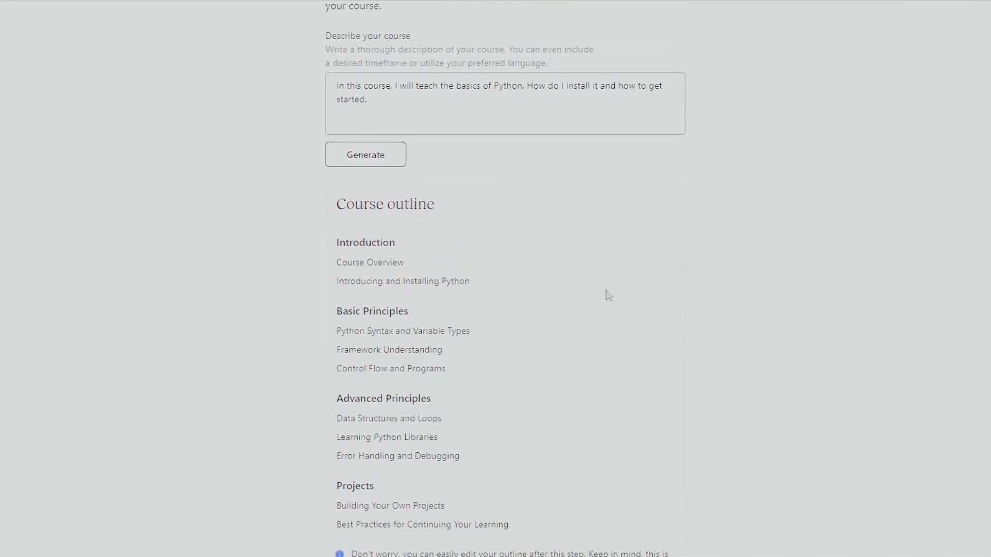
scroll(302, 306, down, 1)
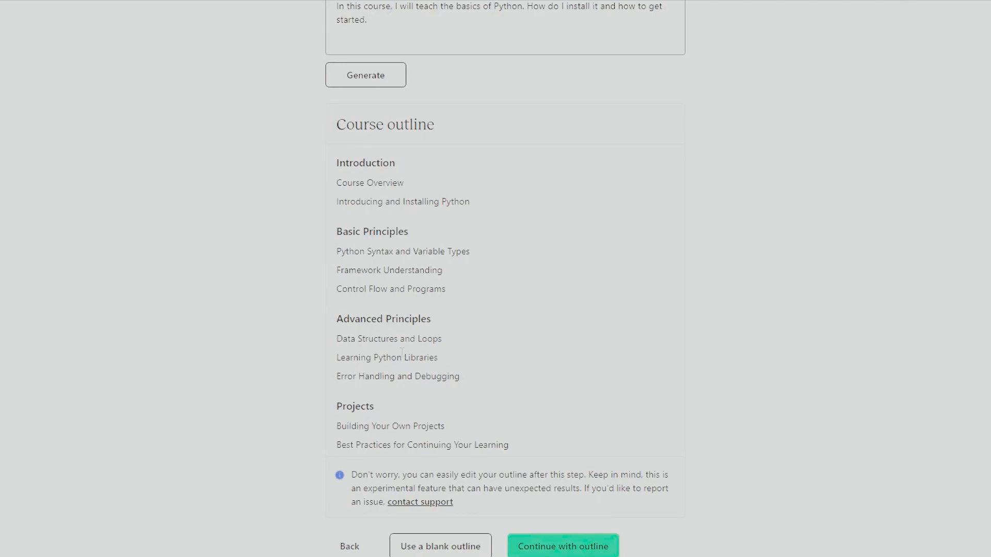
scroll(376, 372, down, 1)
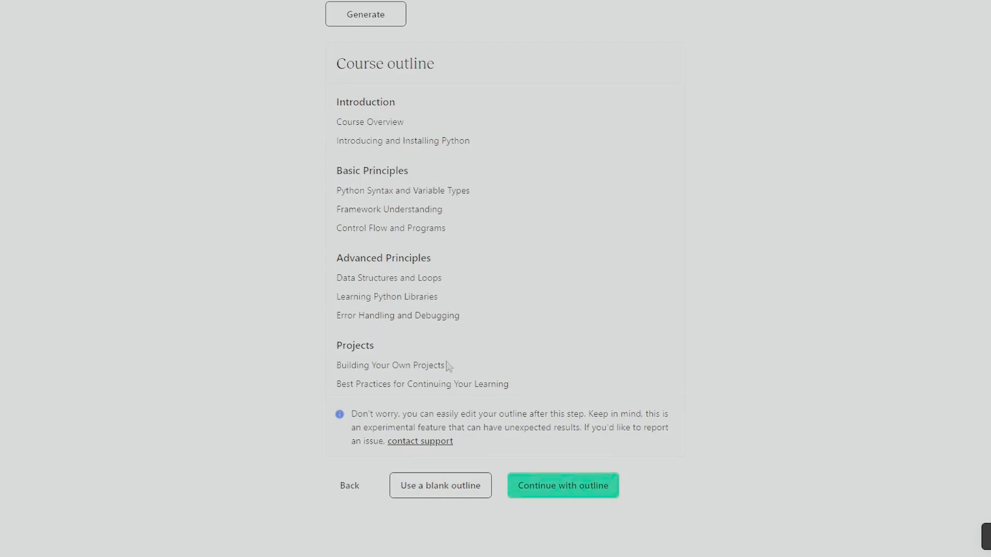
scroll(455, 343, up, 3)
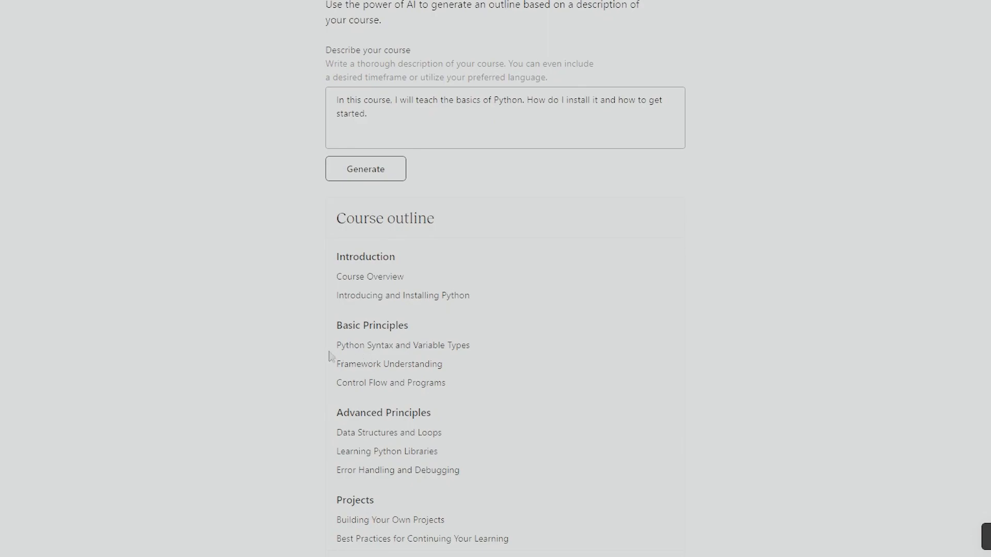
scroll(303, 336, down, 3)
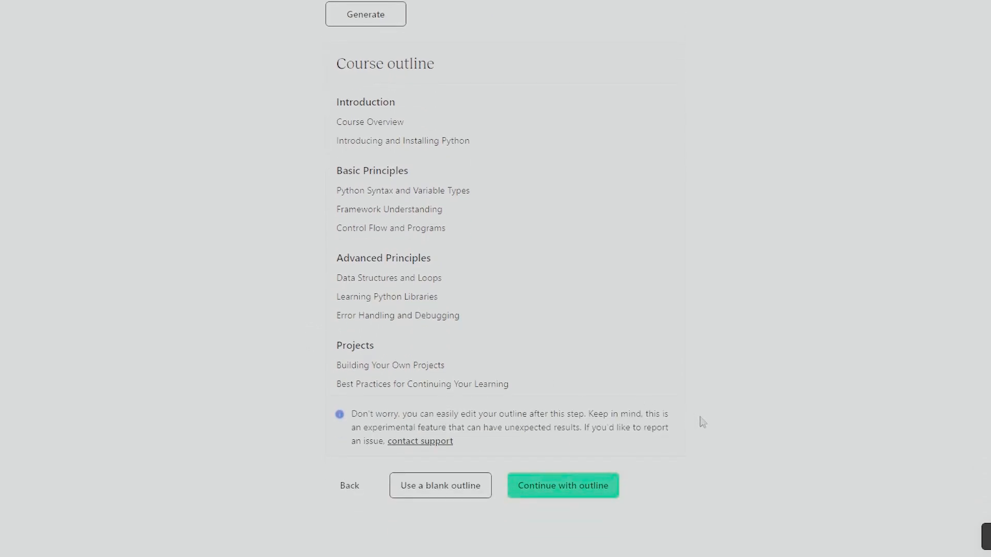
click(569, 485)
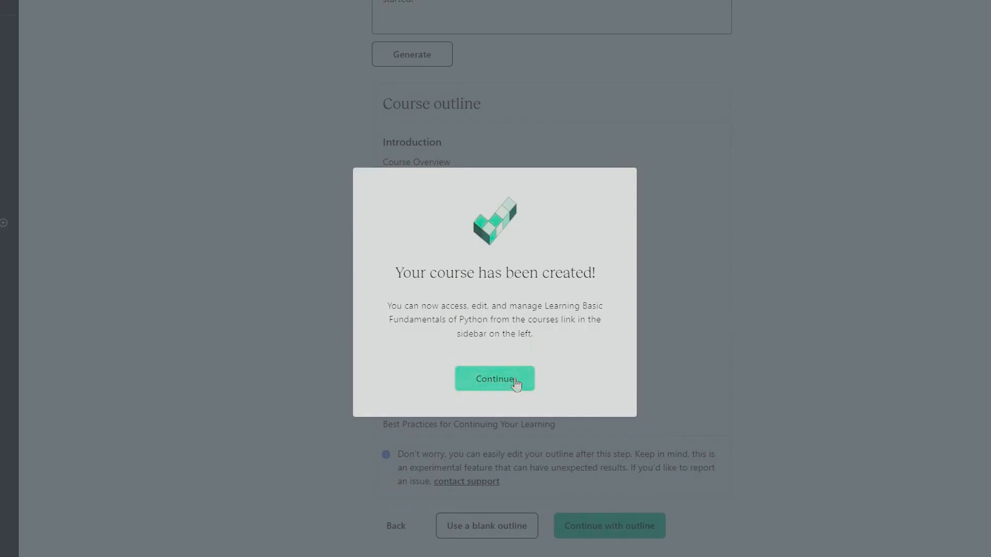
click(516, 384)
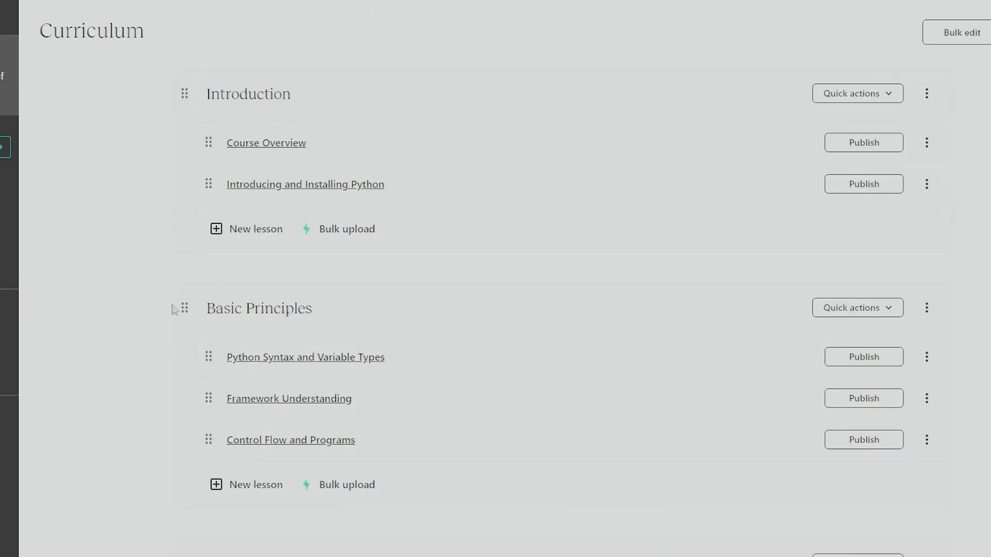
Look through the curriculum's sections and open the Course Overview lesson in the Introduction section to view its settings.
scroll(174, 310, down, 10)
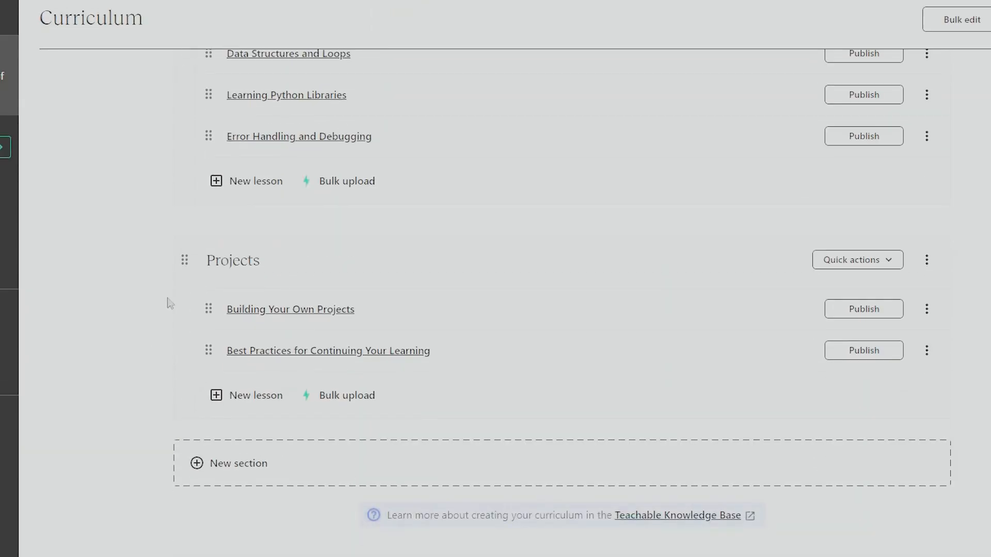
scroll(170, 304, up, 10)
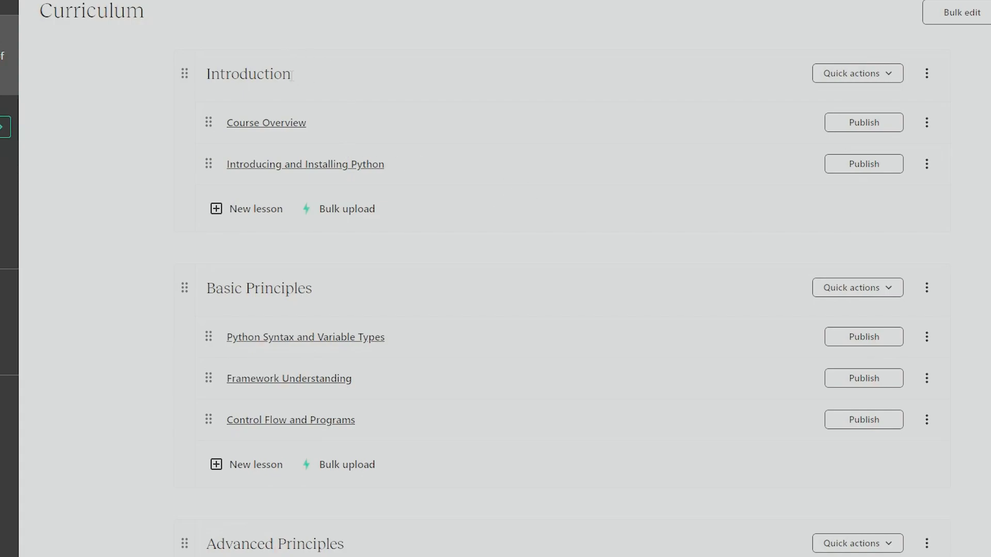
click(291, 128)
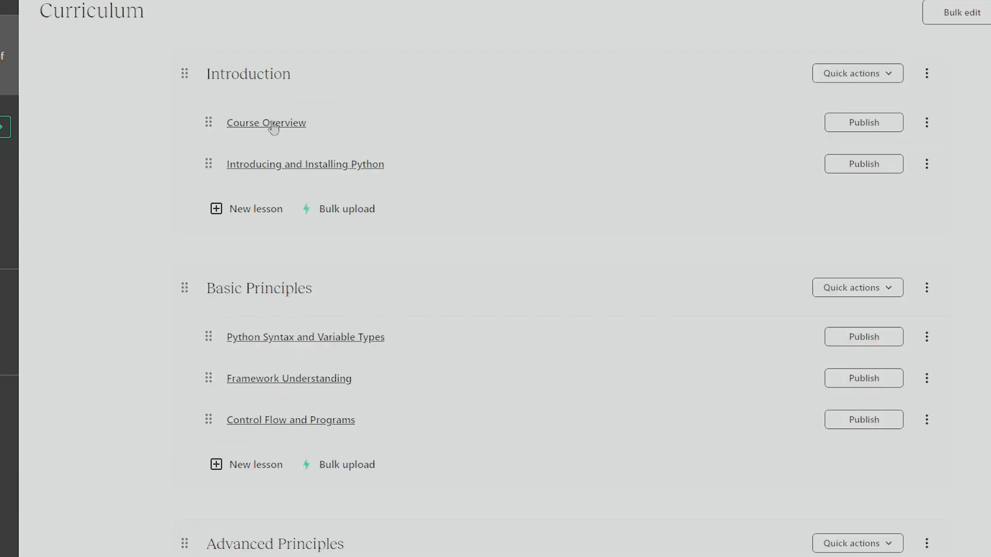
click(272, 124)
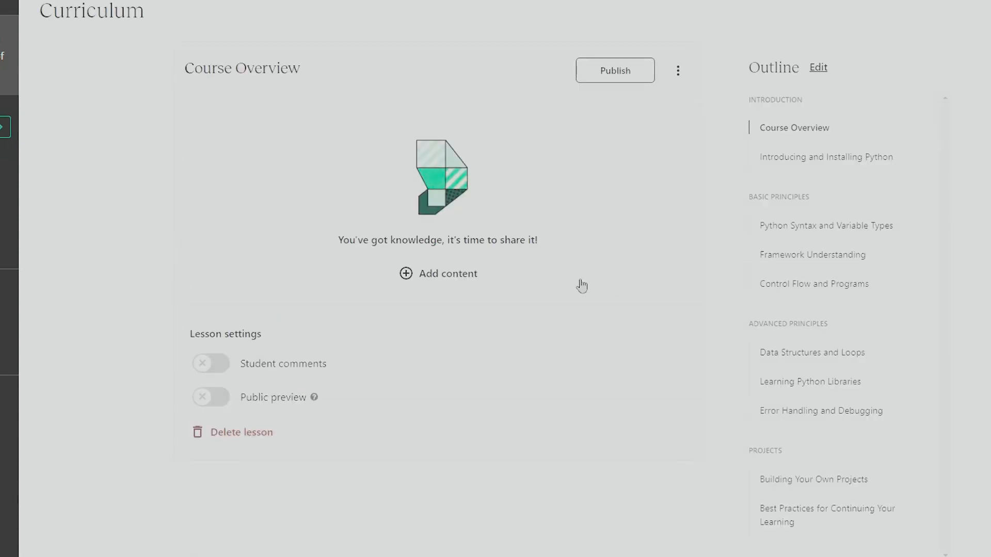
scroll(581, 285, down, 1)
scroll(625, 409, up, 1)
scroll(454, 319, down, 1)
scroll(460, 336, up, 1)
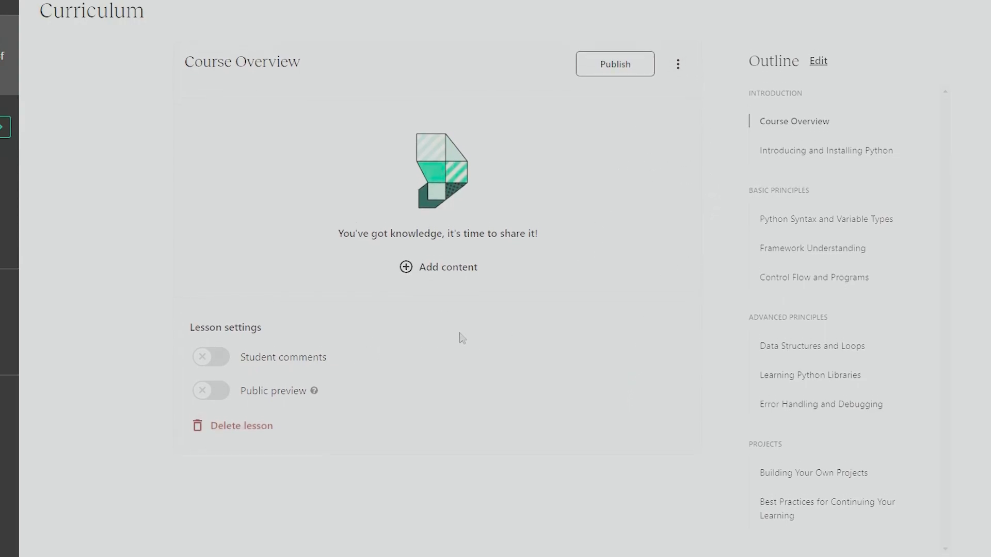
Examine the content types available for the Course Overview lesson, including the video upload options, without adding any.
click(407, 275)
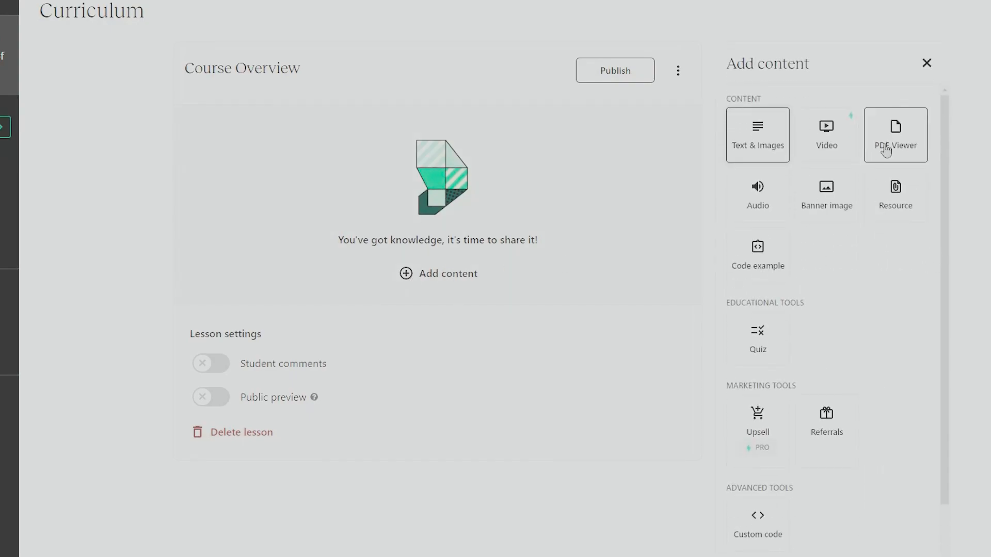
click(840, 137)
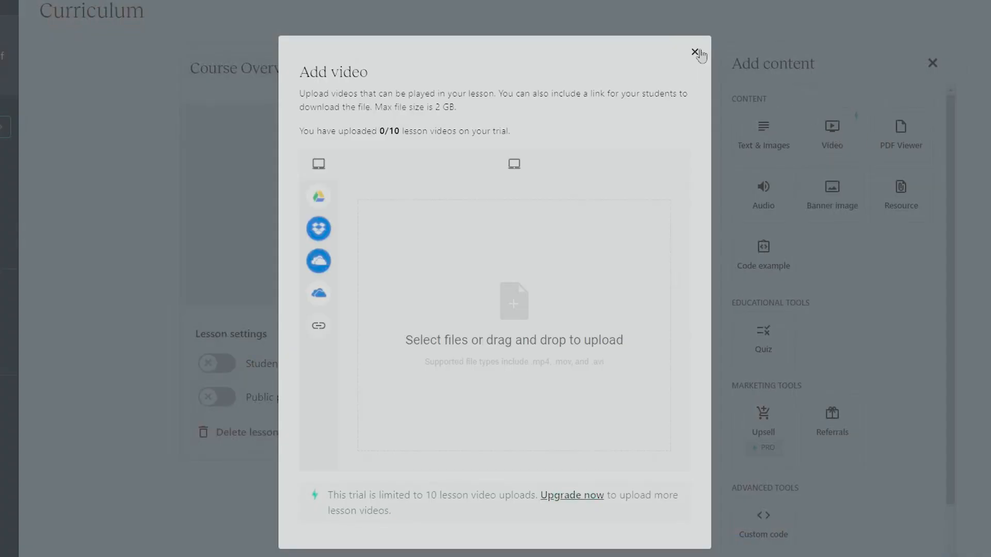
click(695, 52)
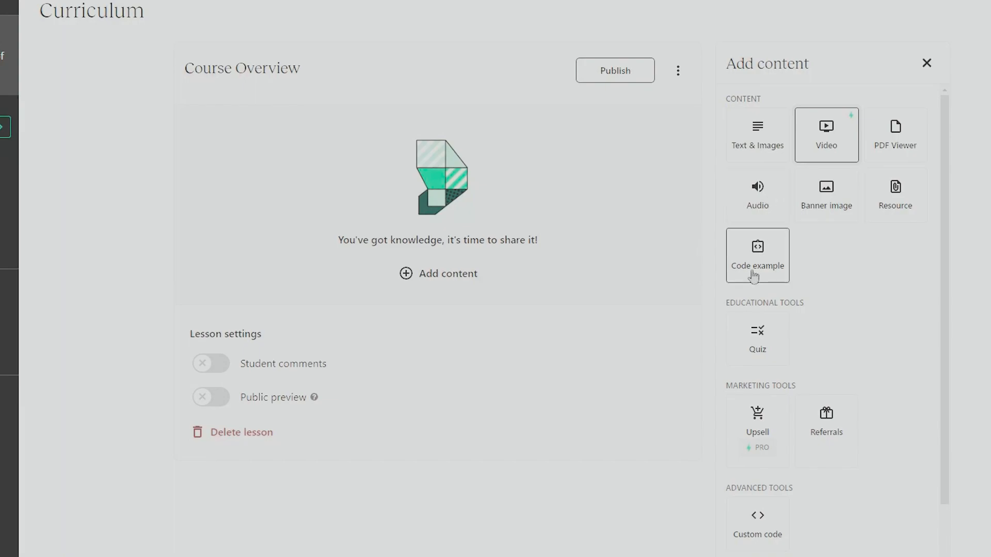
scroll(825, 325, down, 2)
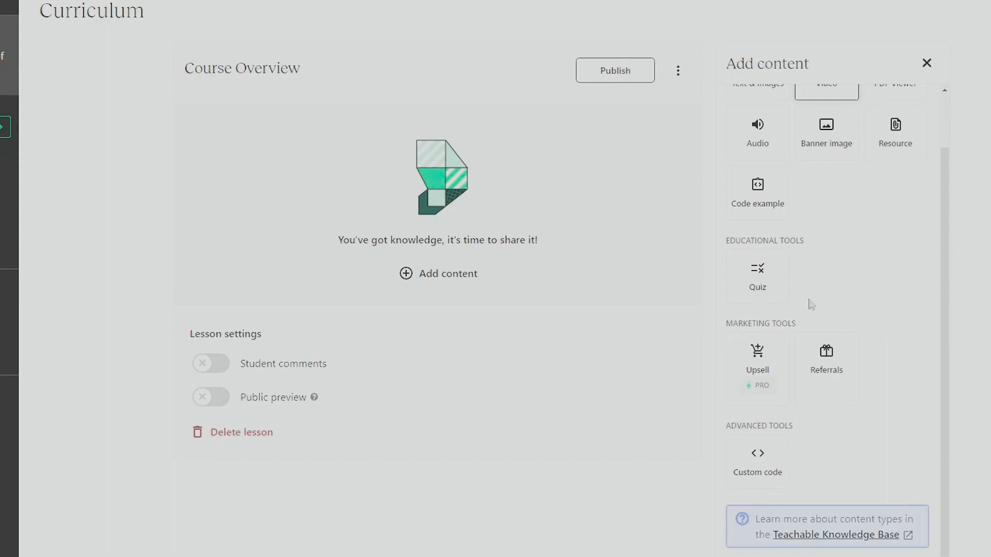
scroll(882, 290, up, 1)
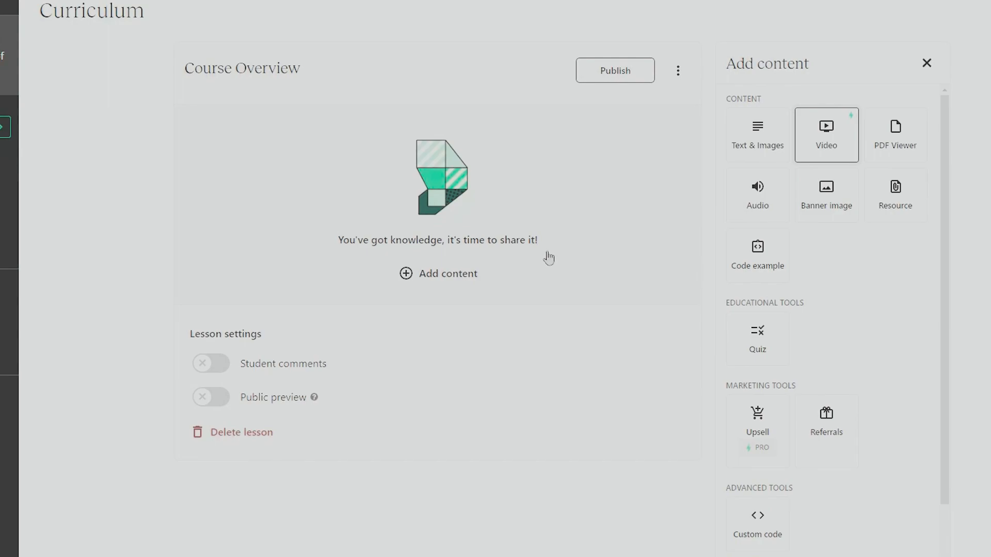
click(927, 63)
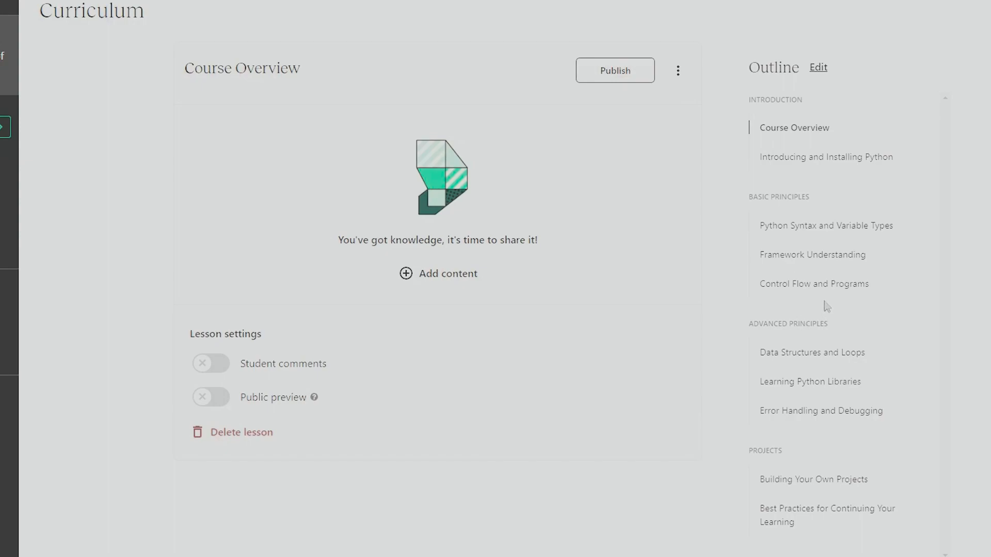
Open the Control Flow and Programs lesson and start a text and images block in it.
click(815, 282)
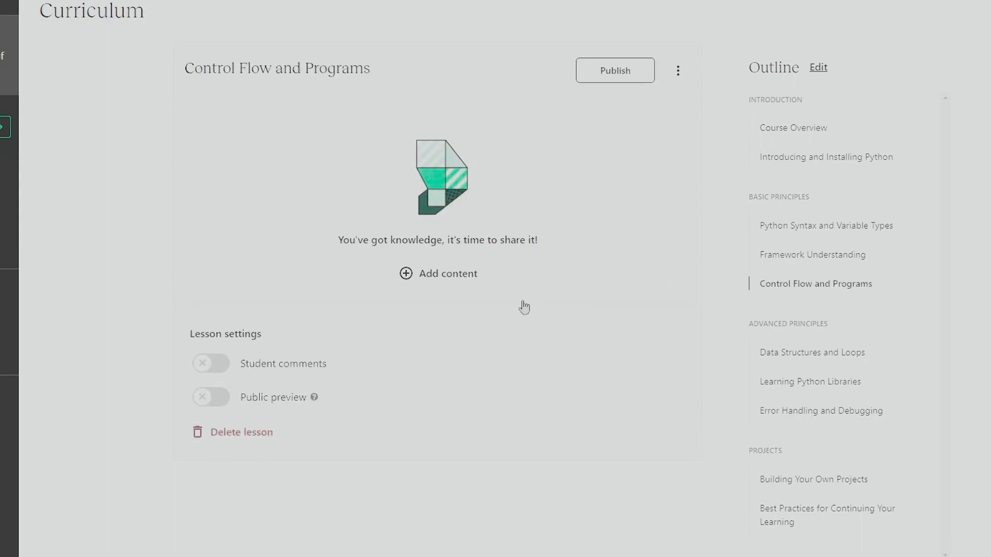
click(407, 274)
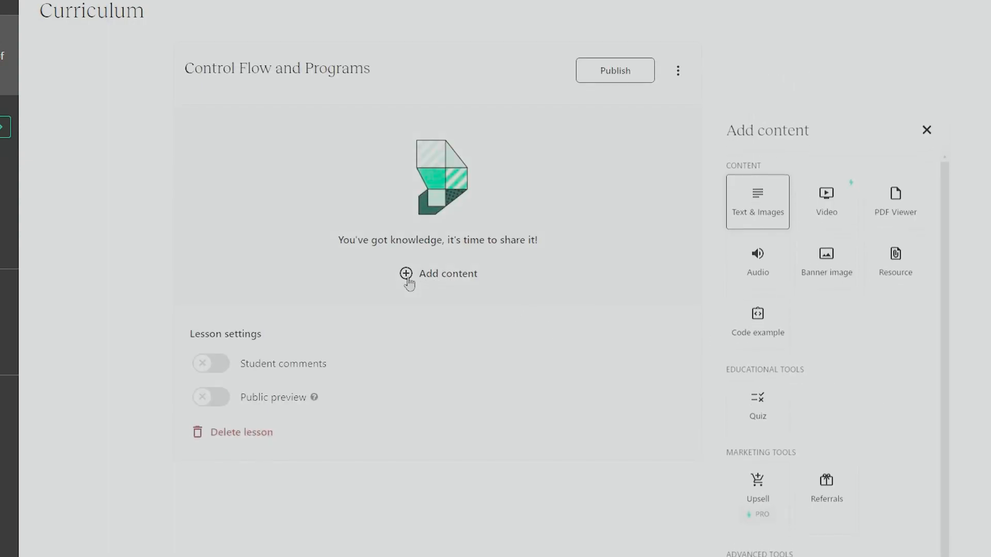
click(765, 148)
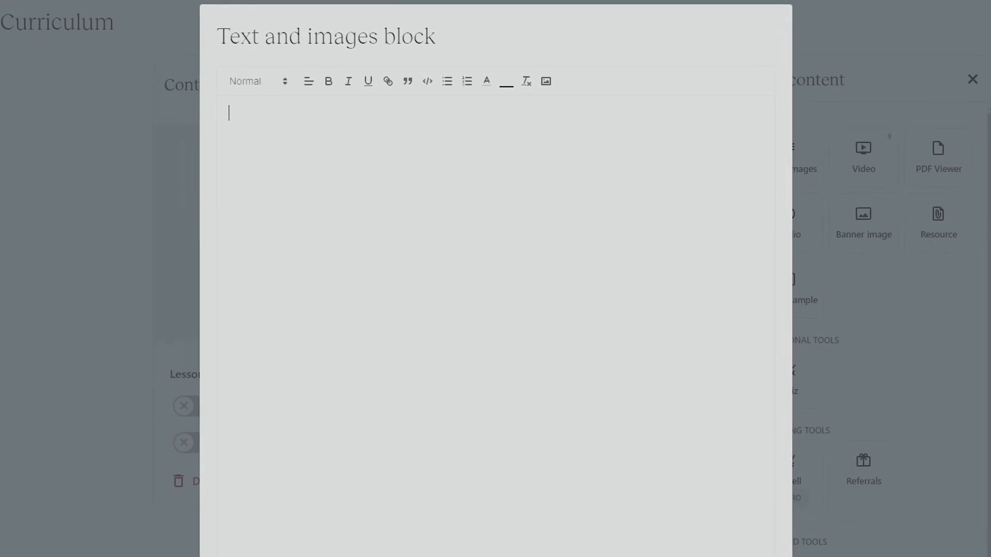
click(709, 338)
Write the block's introductory line "There are several types of control statements, these are:".
text(There are several tyoes)
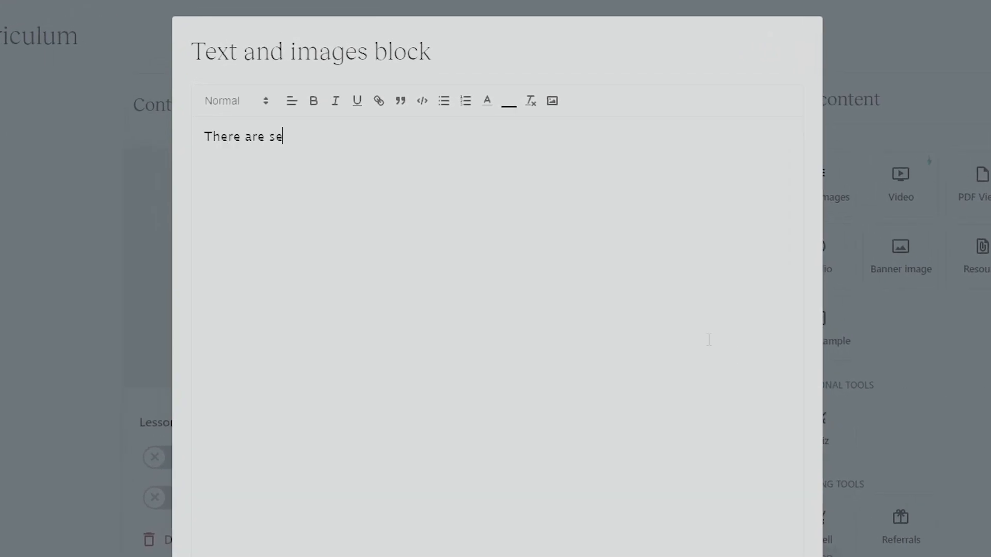
key(BackSpace)
key(BackSpace)
key(BackSpace)
key(BackSpace)
text(pes of control sa)
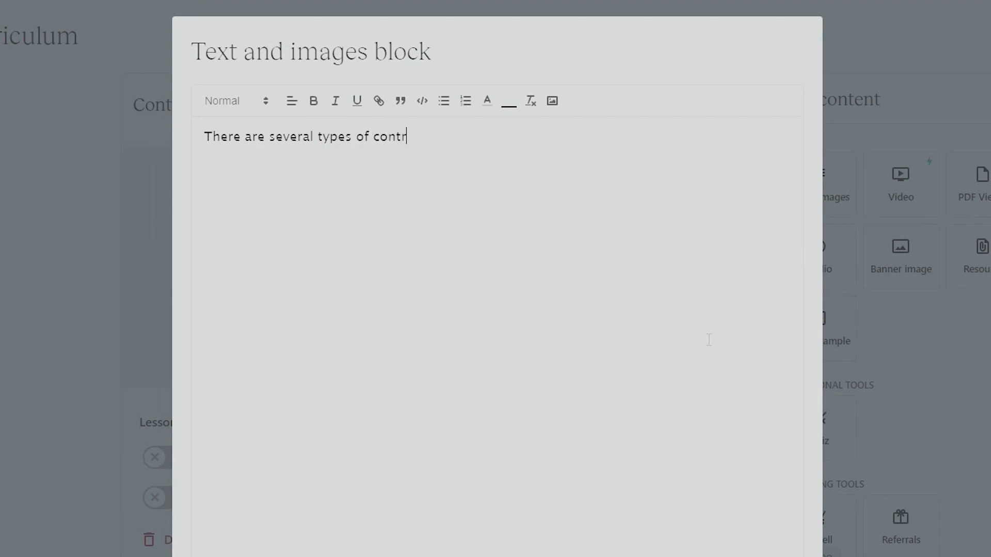
key(BackSpace)
text(tatemetn)
key(BackSpace)
key(BackSpace)
text(nts, these )
text(are)
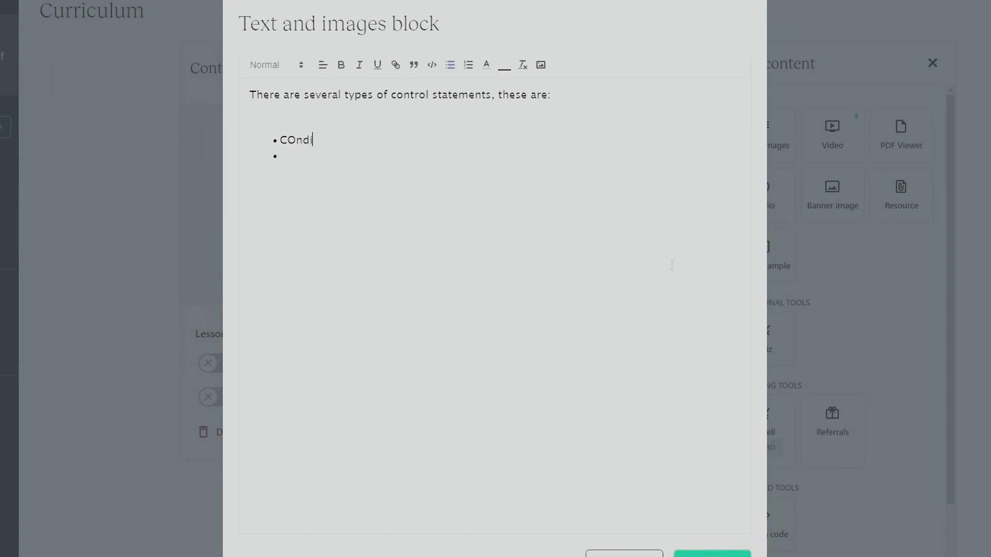
Enter "Conditional Statements" as the first bullet point below the introductory line.
key(BackSpace)
key(BackSpace)
key(BackSpace)
key(BackSpace)
text(onditional )
text(Ste)
text(atements)
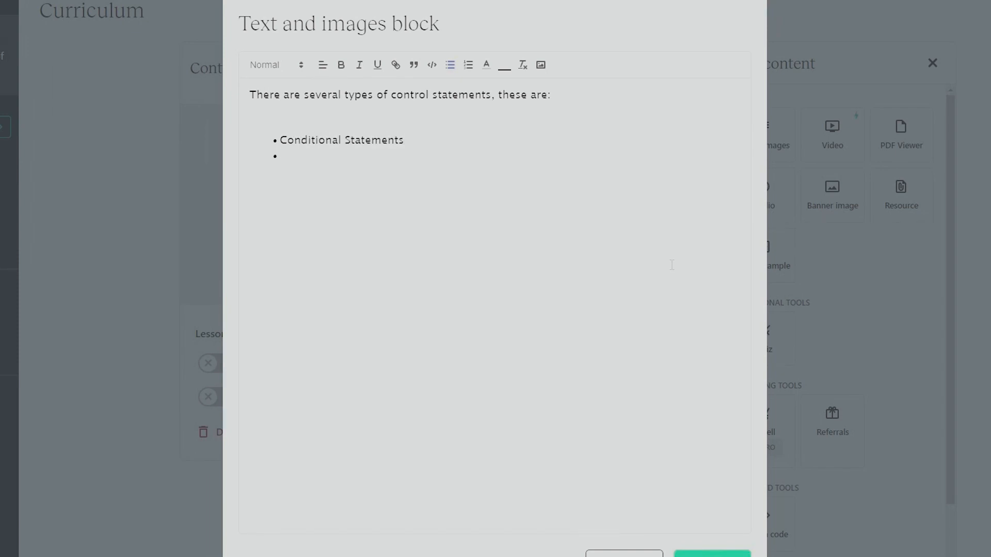
Add the bullets "Looping Statements" and "Break and Continue Statements" below the first one and save the text block.
text(oopin)
text(g Statements)
text(Break a)
key(BackSpace)
key(BackSpace)
key(BackSpace)
key(BackSpace)
text(ak and Continue Ste)
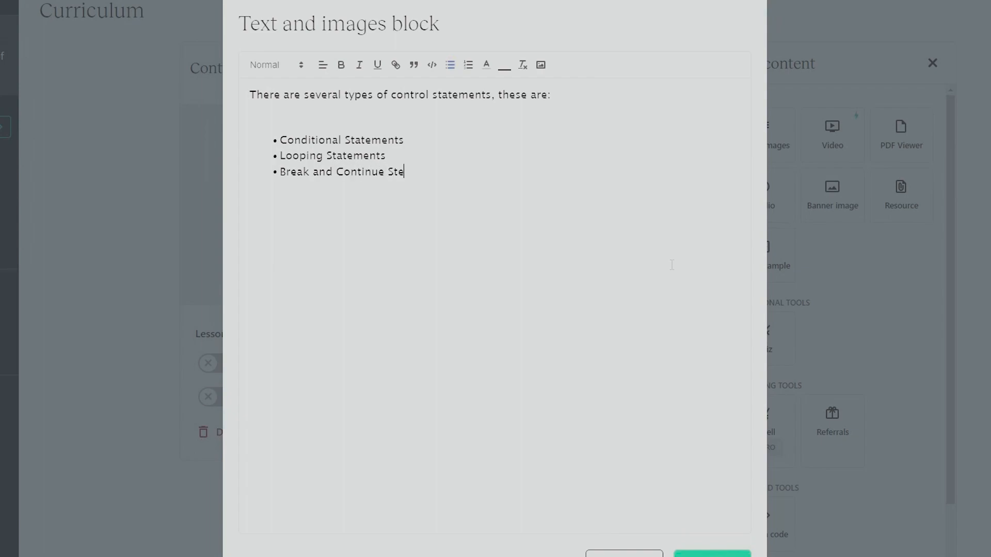
text(tements)
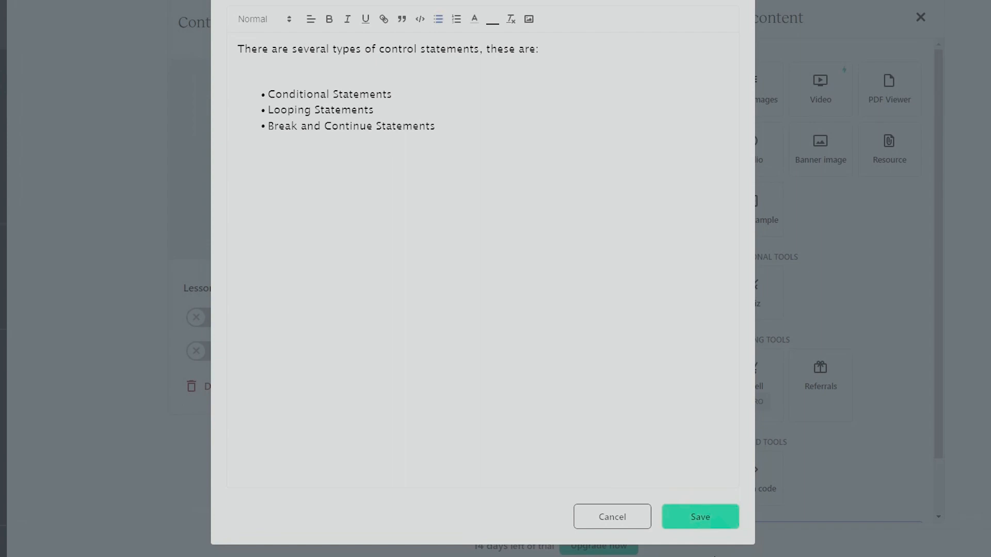
click(708, 519)
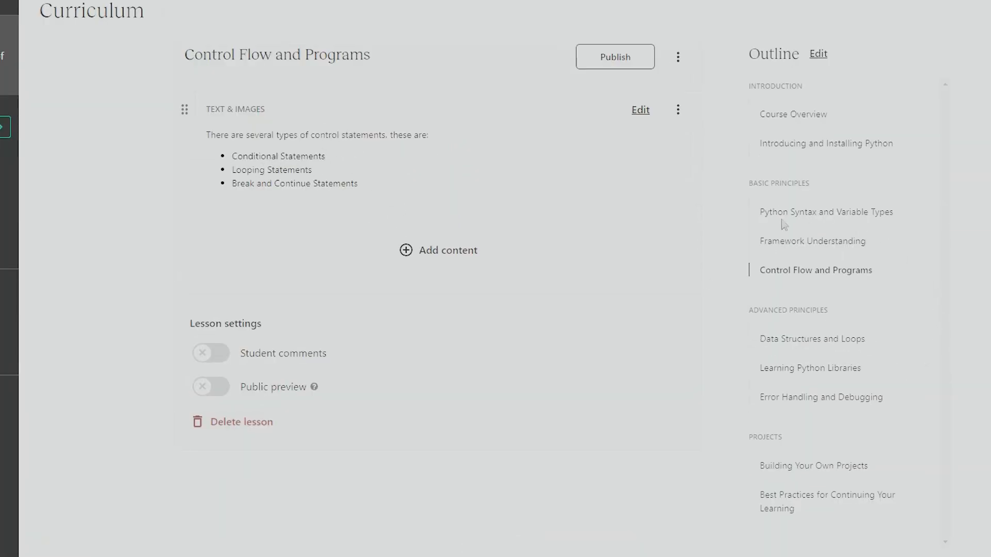
Start a code example block in the Control Flow and Programs lesson with Python as its language.
click(444, 251)
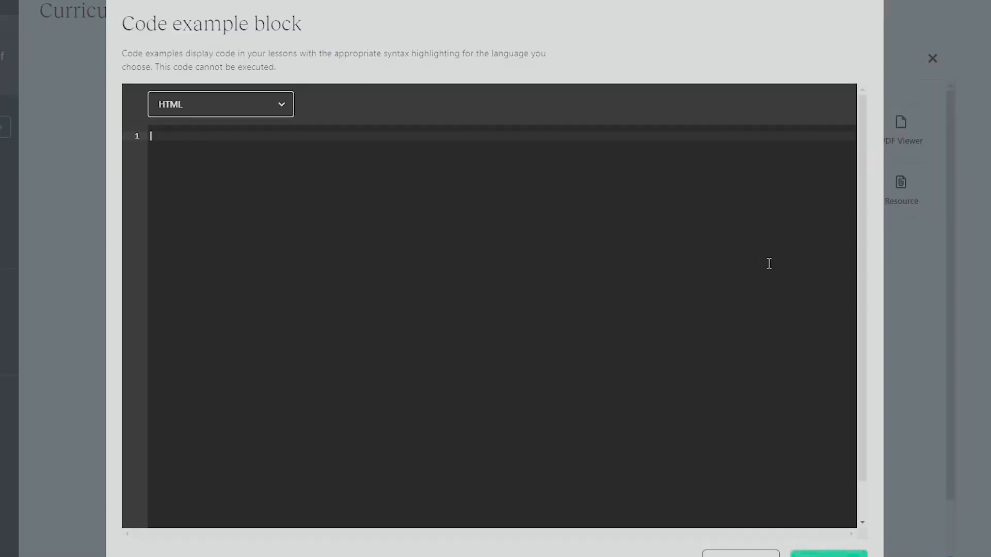
click(771, 275)
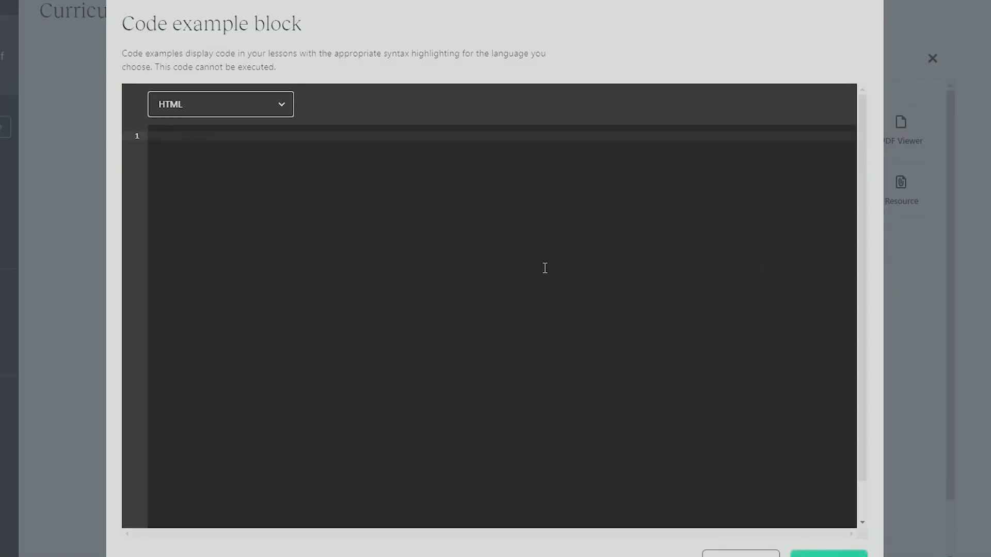
click(263, 110)
scroll(188, 154, down, 6)
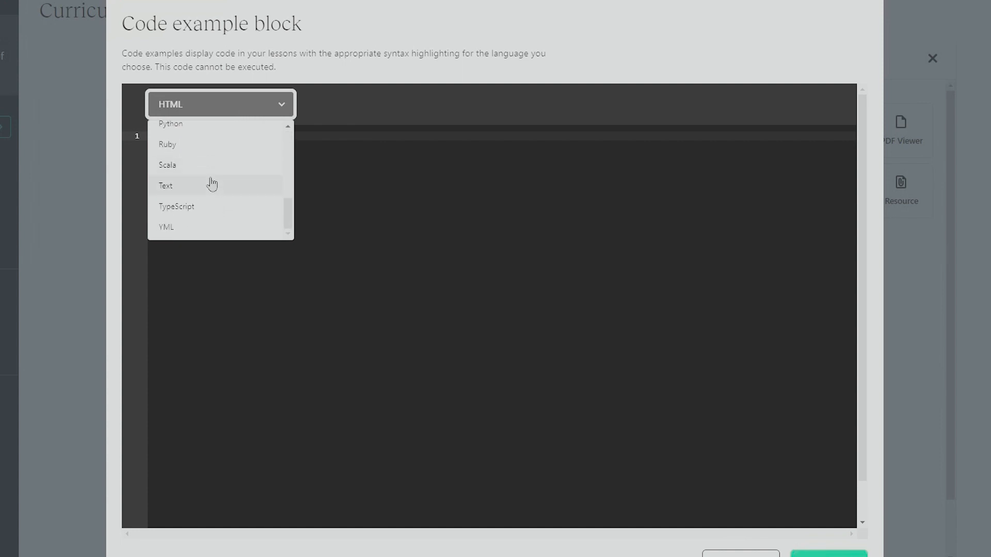
scroll(191, 157, up, 2)
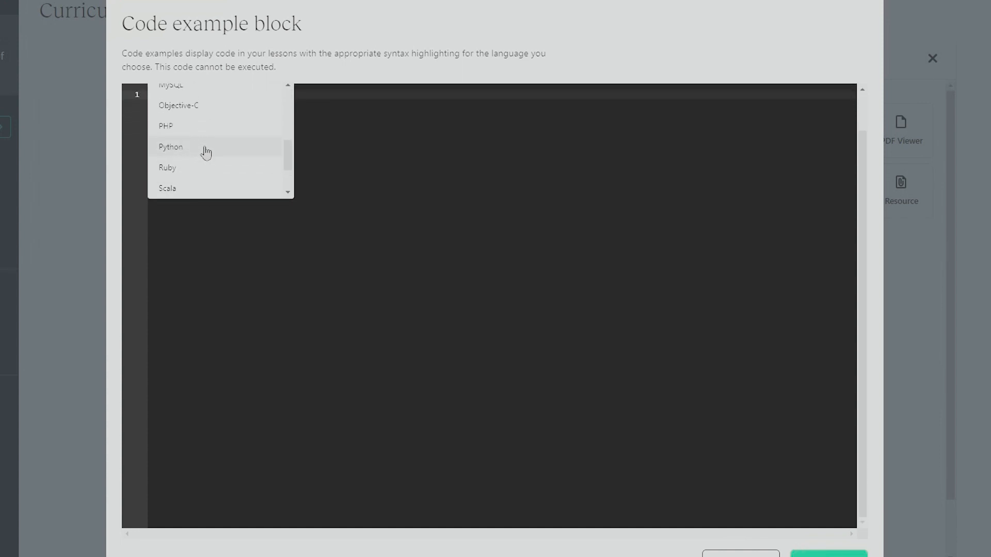
click(203, 149)
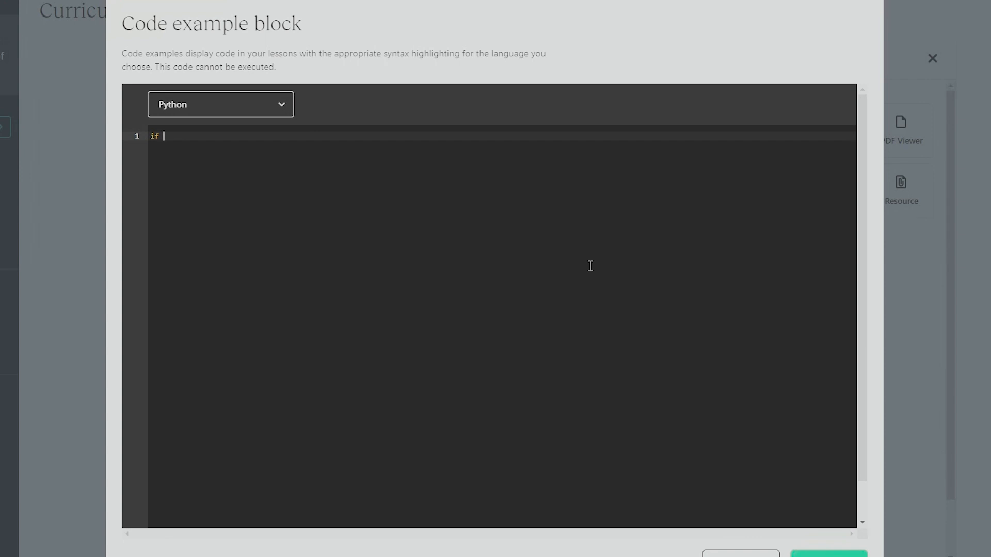
Write an if statement that checks 2 == 2 and prints "True" in the code example.
text(2 == 2:)
key(Return)
text(print()
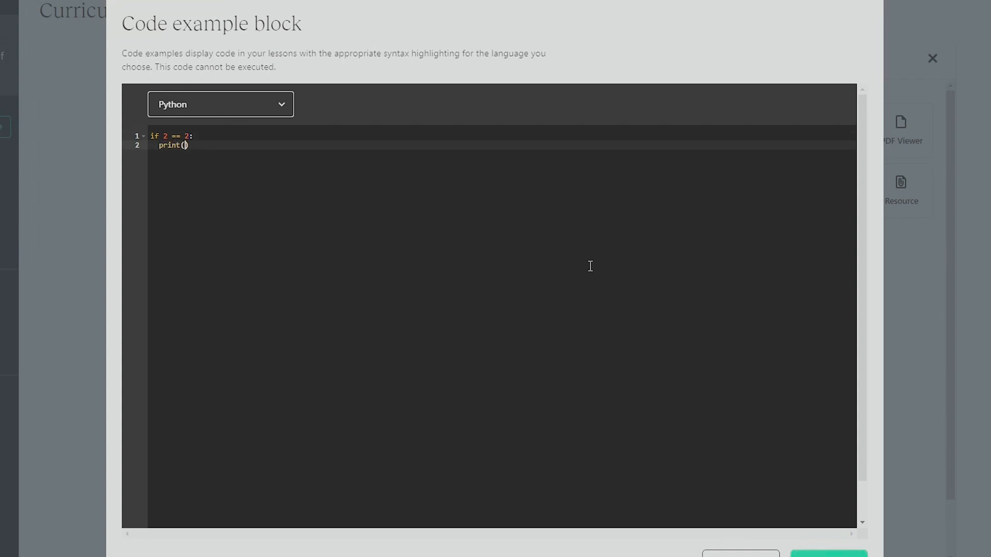
text(True)
key(ctrl+shift+Left)
text(")
key(Right)
key(Right)
key(Return)
Add an else branch to the if statement that prints "False".
text(e)
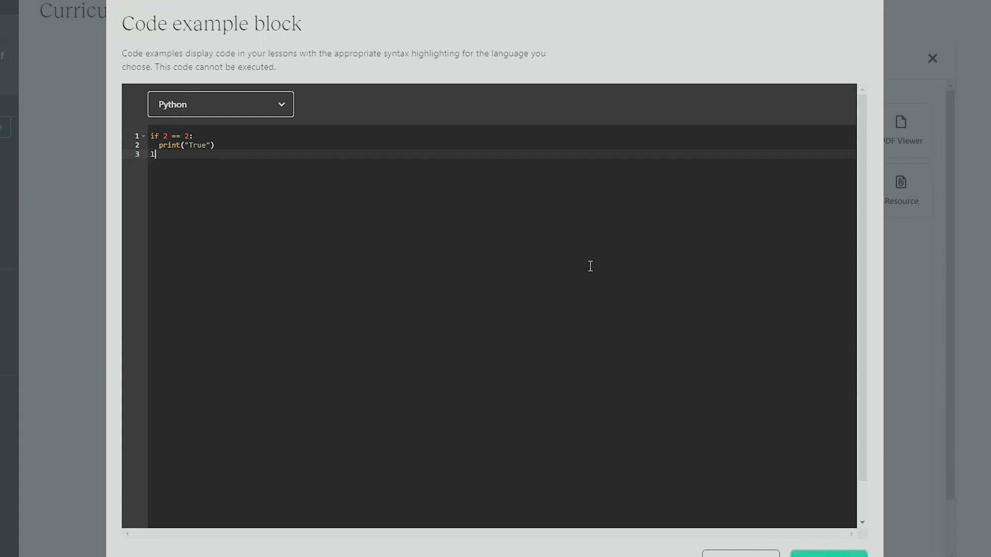
text(else:)
key(Return)
text(print)
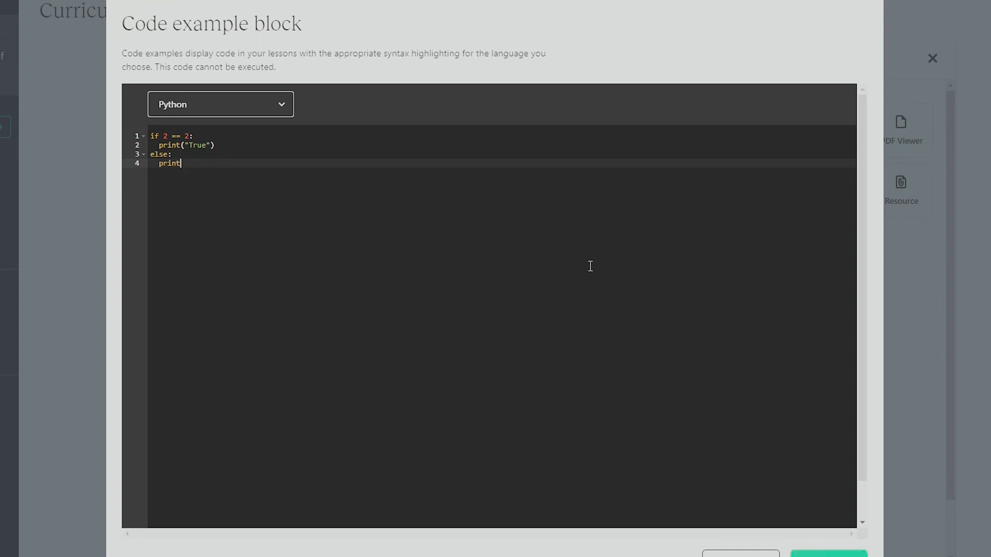
text(("False"))
Below the if/else code, after two blank lines, write the loop "for i in range(10):" with print(i) as its body.
key(Return)
key(Return)
key(Return)
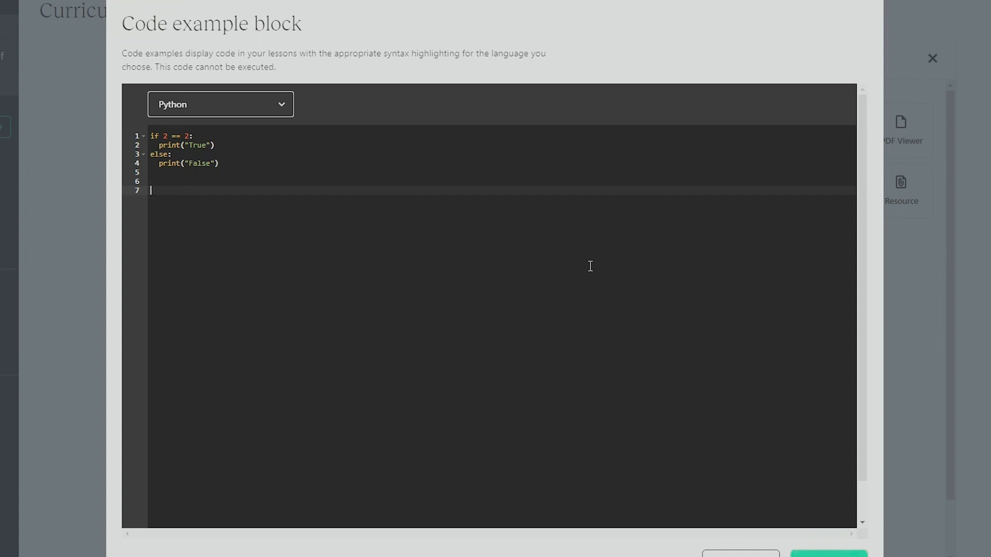
text(Fo)
key(BackSpace)
key(BackSpace)
key(BackSpace)
text(f)
key(BackSpace)
key(BackSpace)
key(Return)
text(for )
text(()
key(BackSpace)
text(i in range*(10):)
key(Return)
text(print(")
key(BackSpace)
text(i)
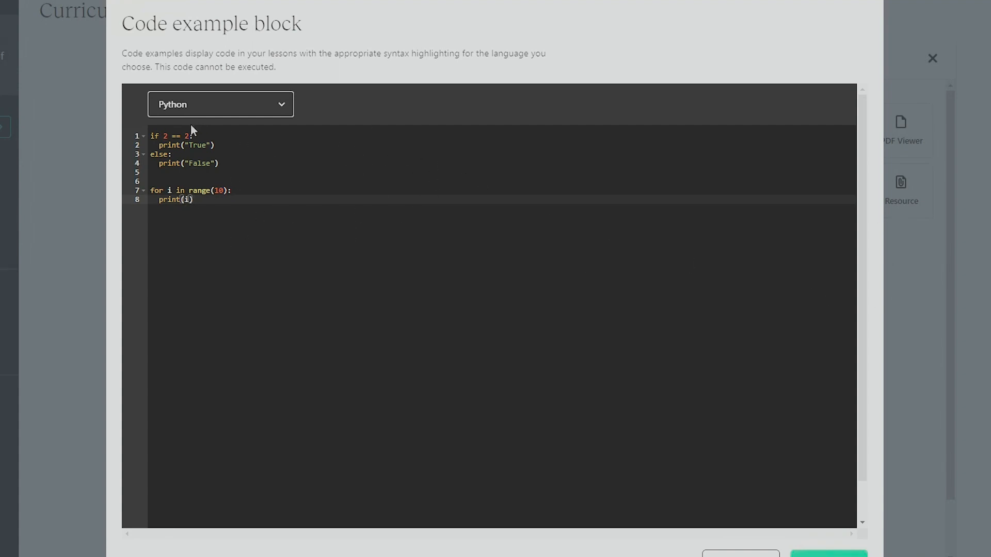
Insert the comment "# Conditional statement" on a new line above the if statement.
click(150, 136)
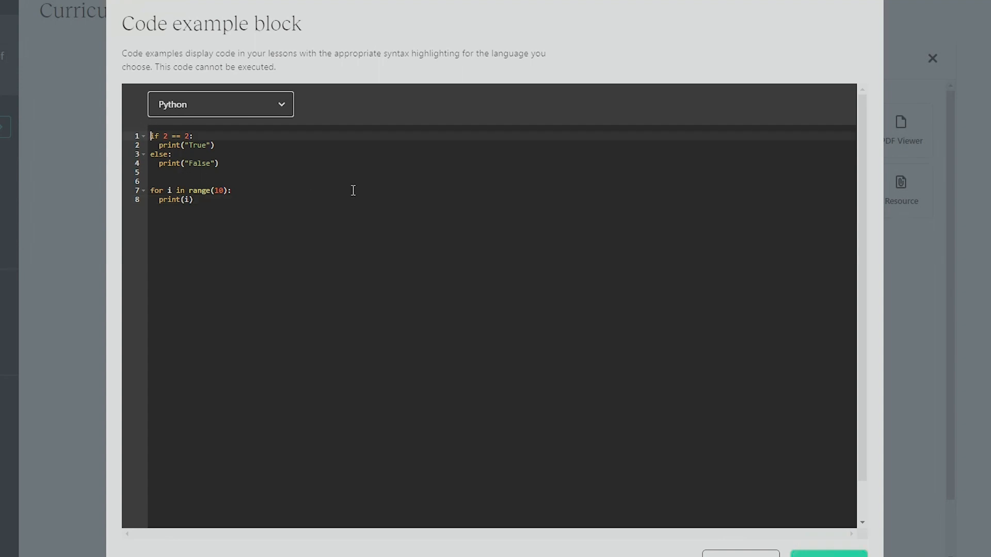
key(Return)
key(Up)
text(# COn)
text(nd)
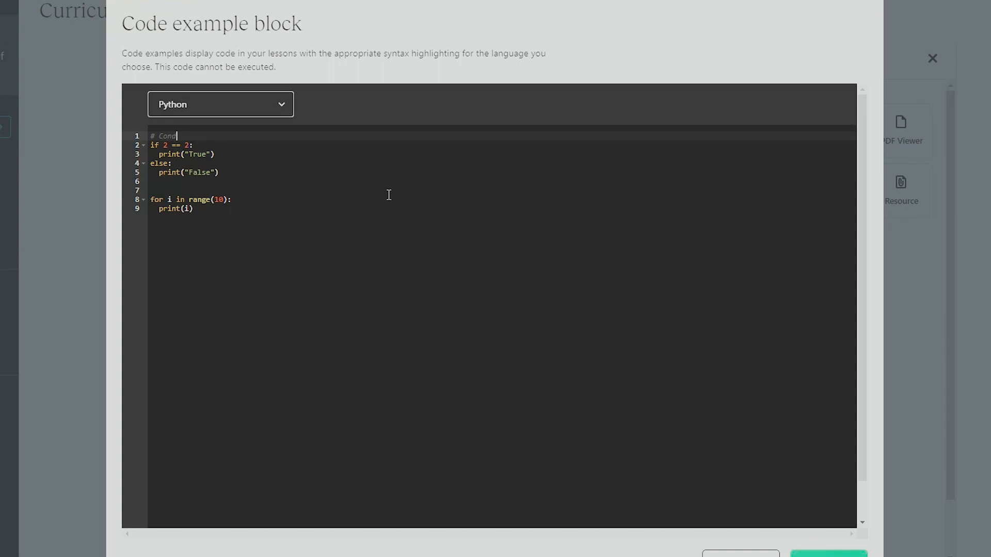
text(itional statem)
Add the comment "# Looping statement" directly above the for loop and save the code example block.
key(Down)
key(Down)
key(Down)
key(Down)
key(Down)
key(Down)
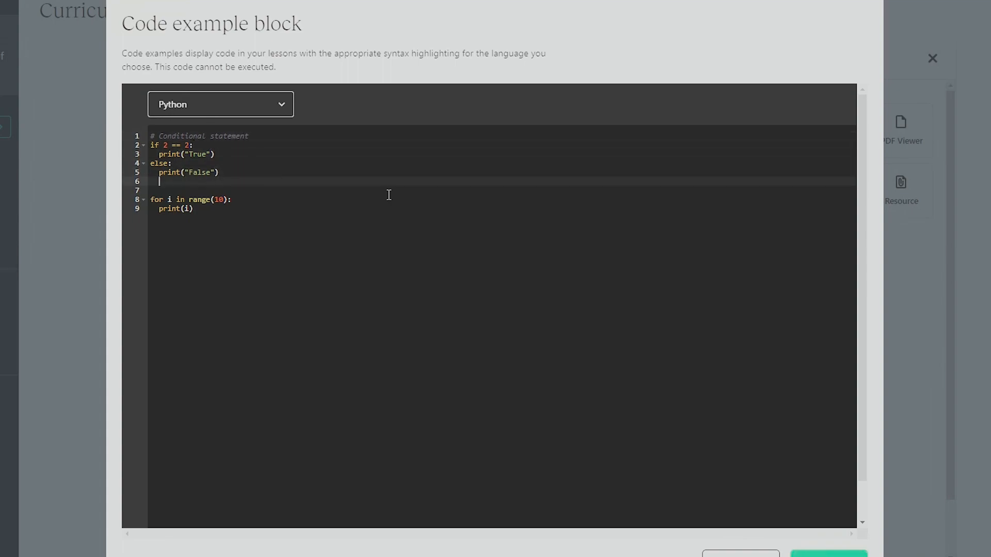
text(# Looping )
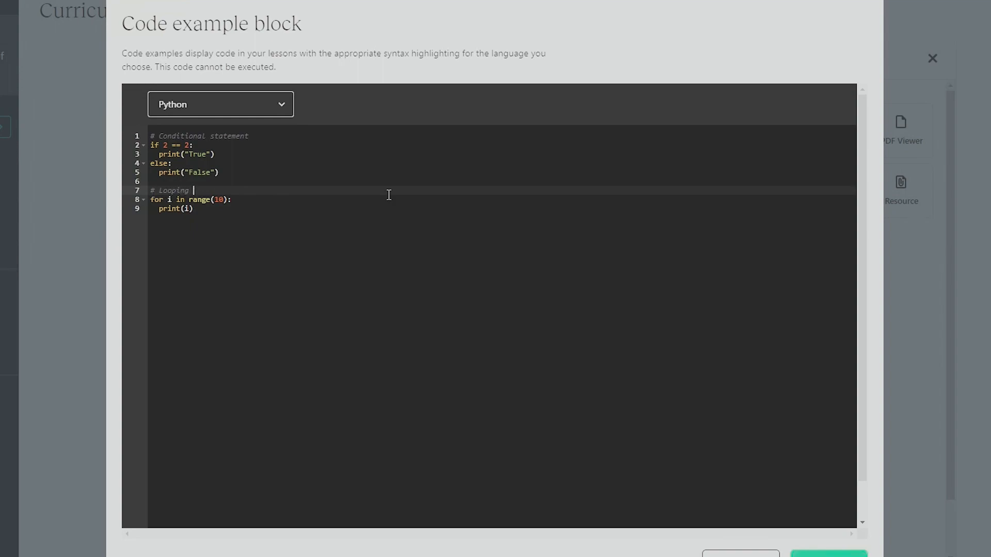
text(statement)
click(803, 554)
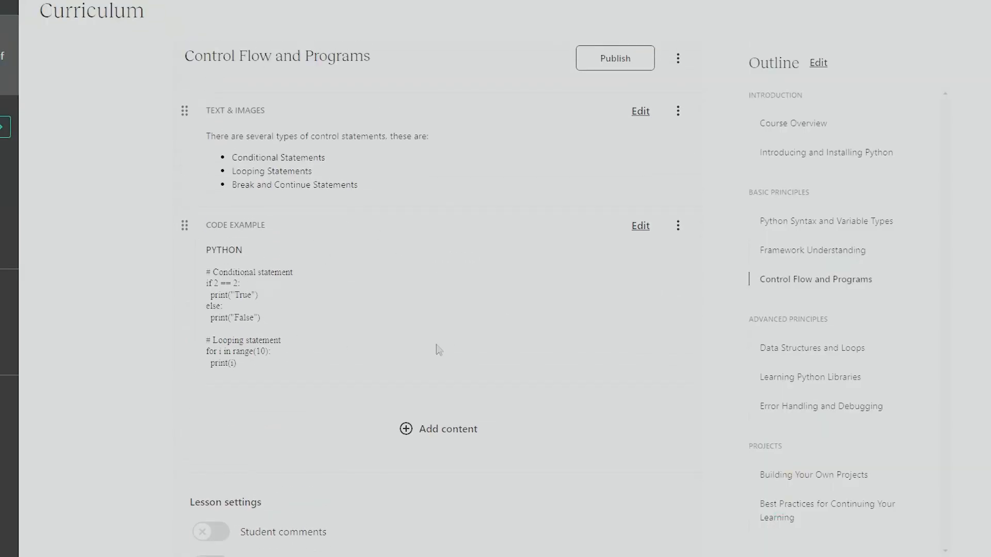
Review the other content types that can be added to the lesson without adding any.
click(457, 432)
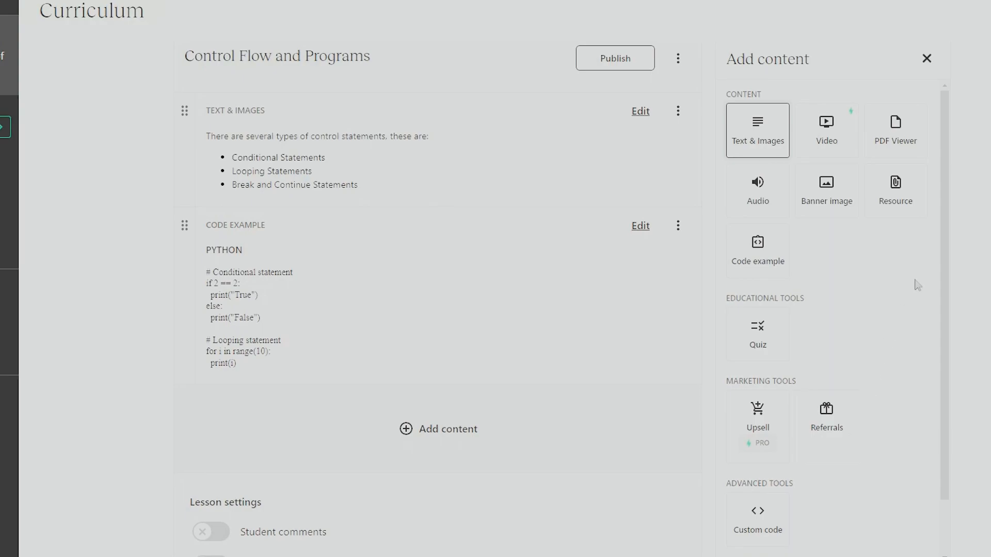
scroll(918, 287, down, 1)
scroll(920, 381, up, 1)
scroll(868, 330, down, 2)
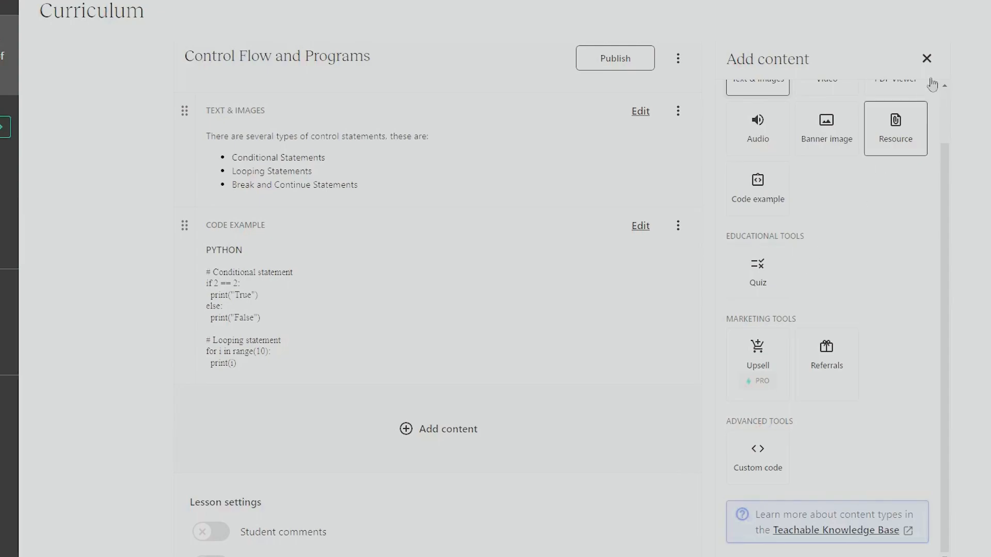
click(926, 59)
Preview the course and inspect its lesson list and the Course Overview, Introducing and Installing Python, and Control Flow and Programs lessons.
scroll(831, 397, up, 2)
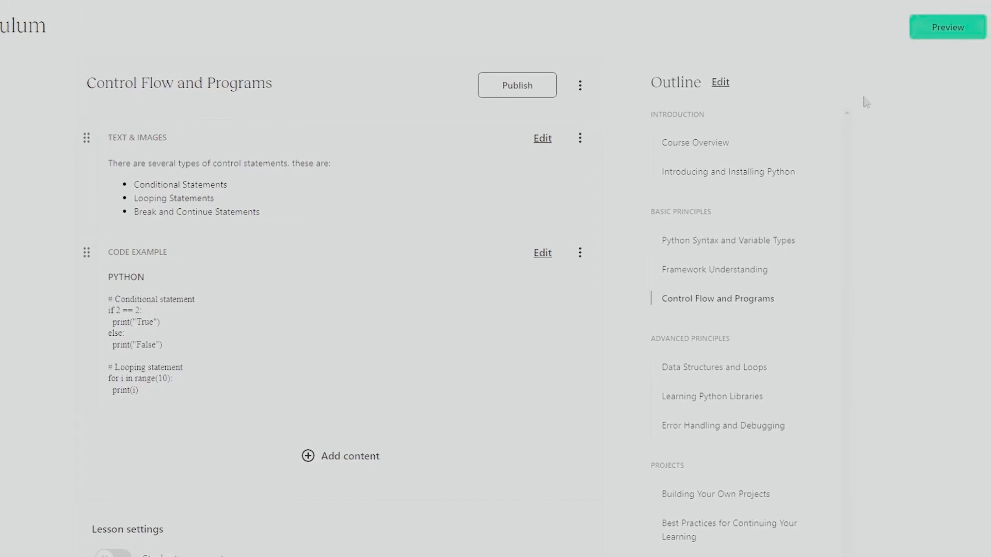
click(927, 31)
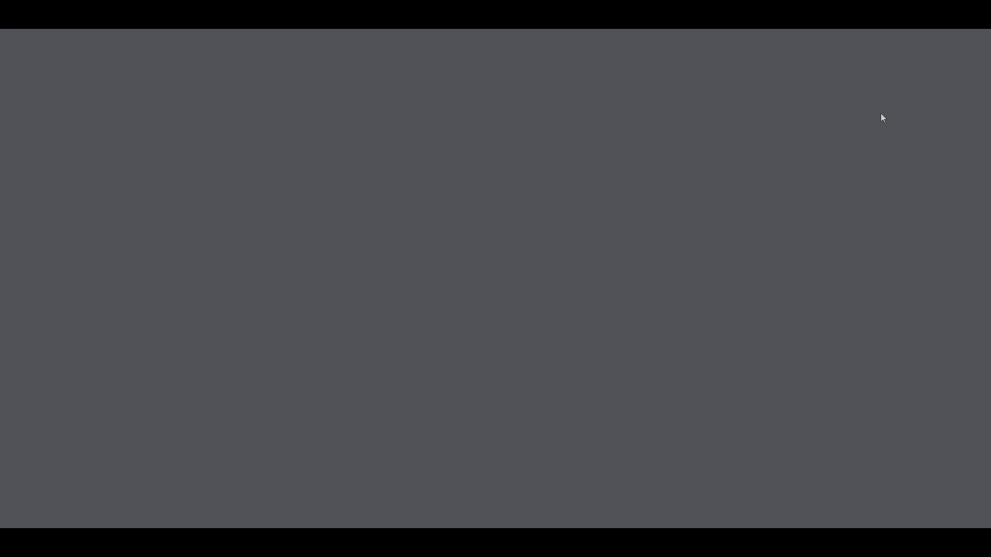
scroll(120, 387, up, 5)
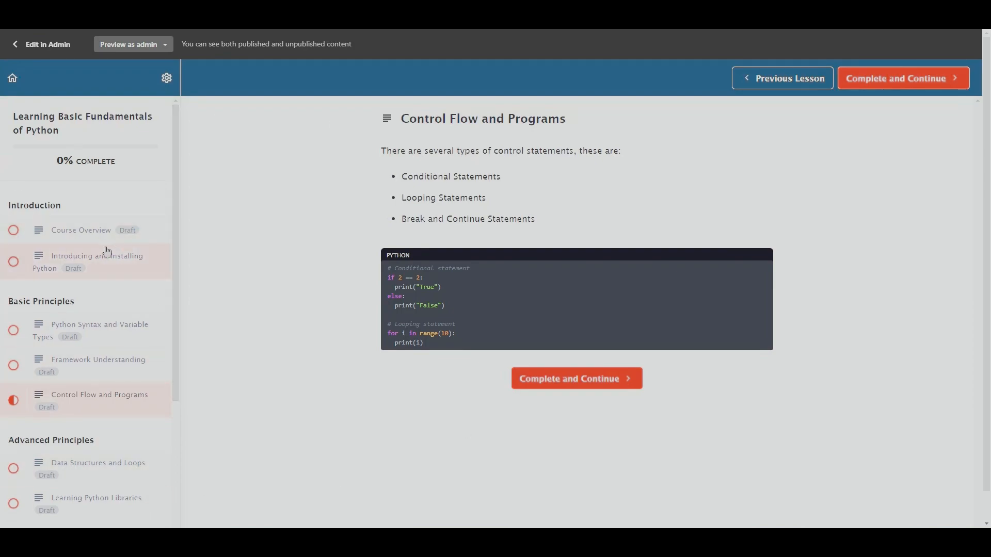
click(81, 231)
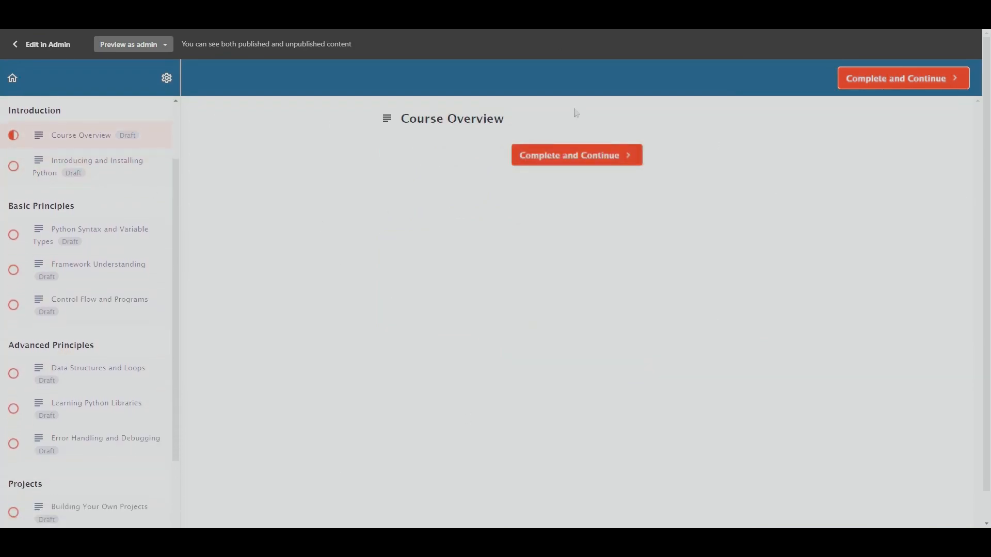
click(56, 168)
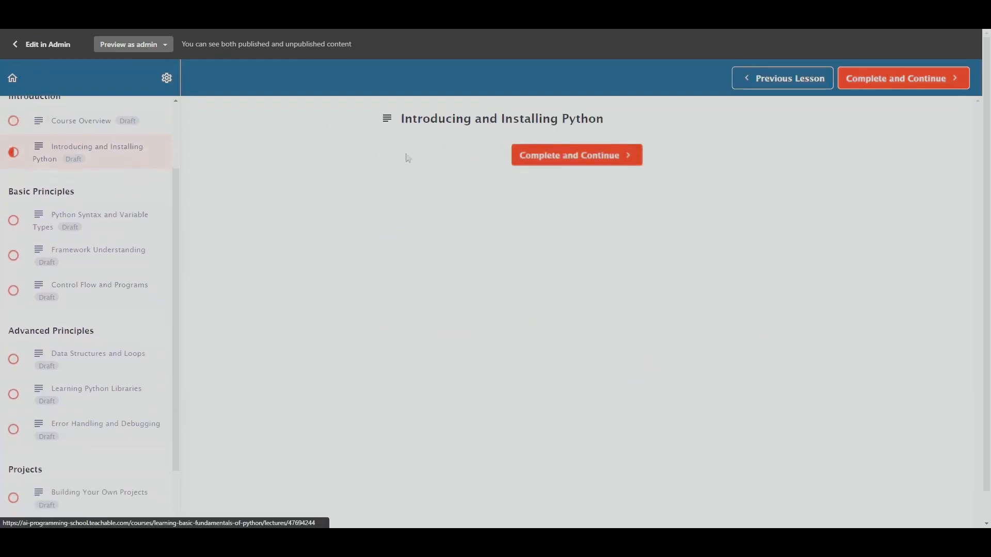
scroll(46, 335, down, 4)
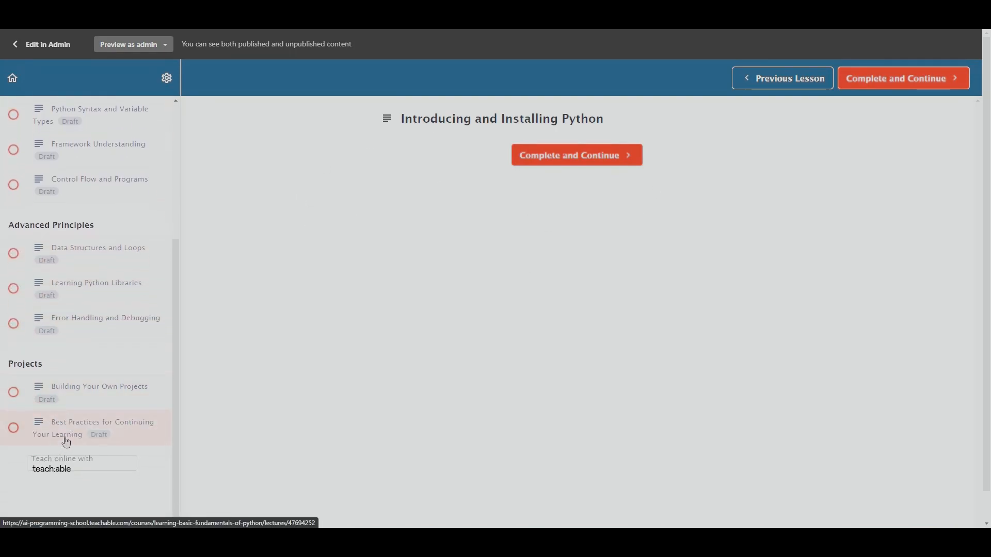
scroll(114, 454, up, 2)
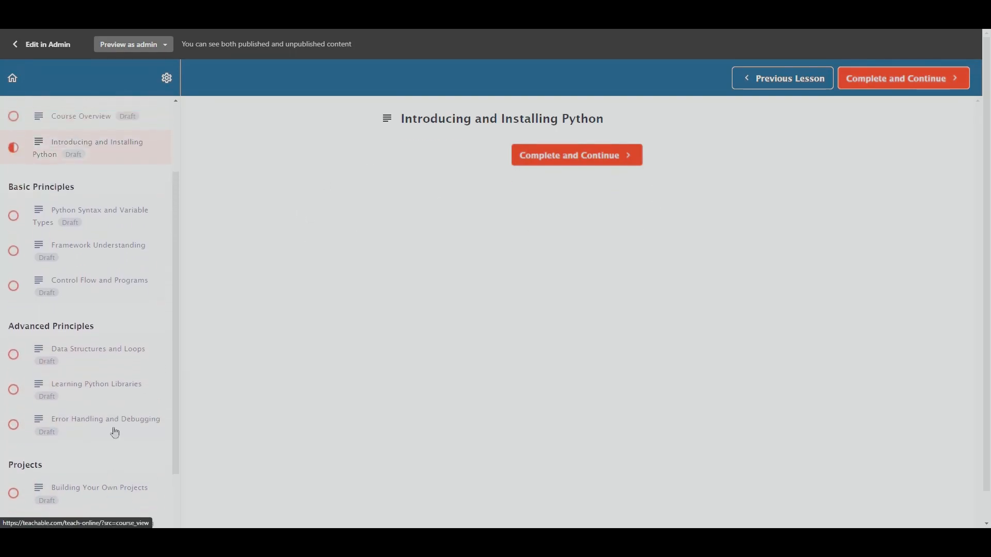
click(106, 288)
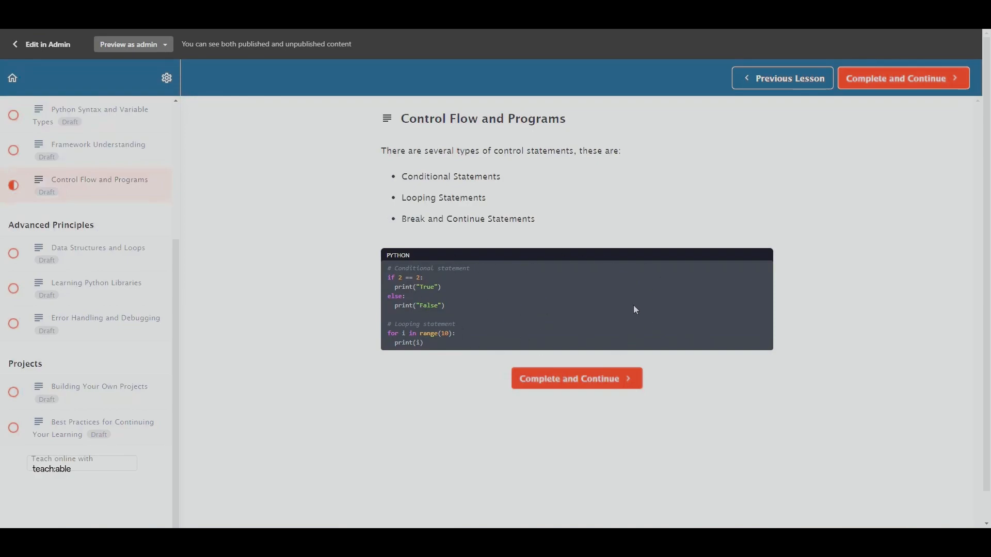
scroll(84, 330, up, 4)
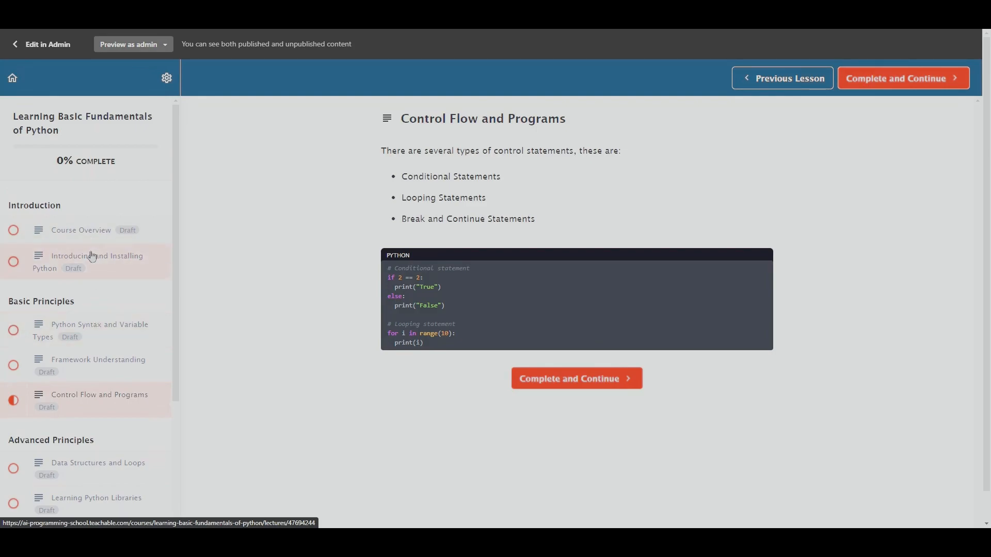
scroll(88, 265, down, 5)
scroll(84, 295, up, 5)
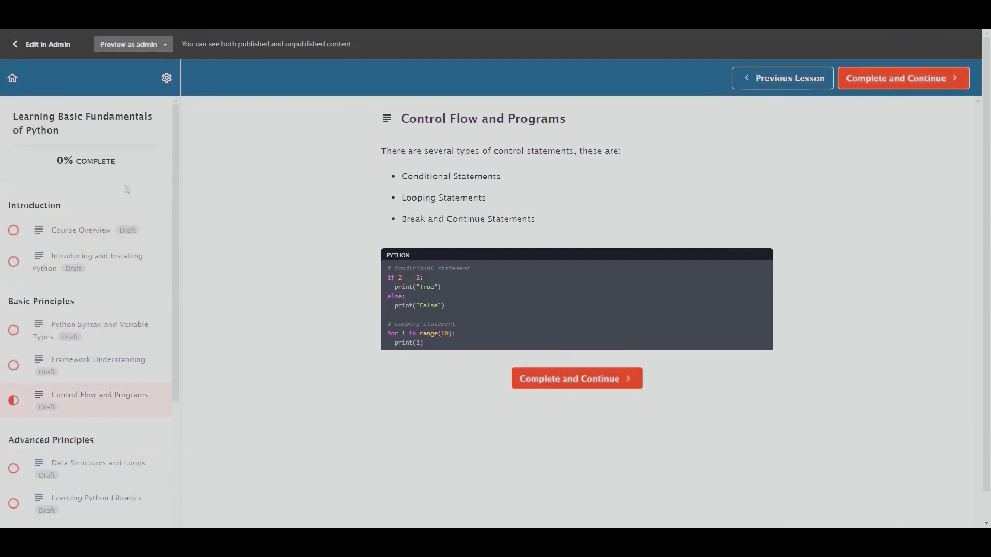
scroll(85, 350, down, 5)
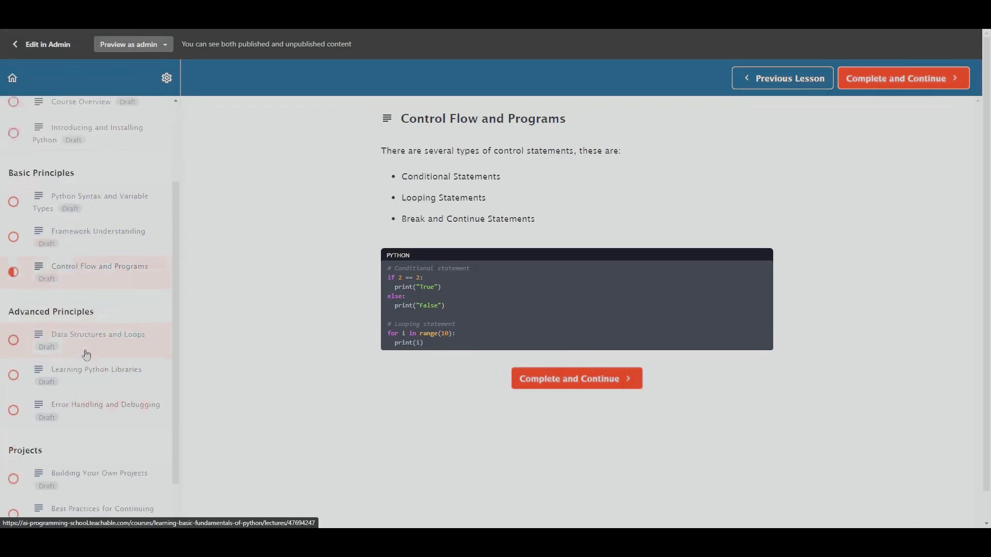
scroll(89, 355, up, 5)
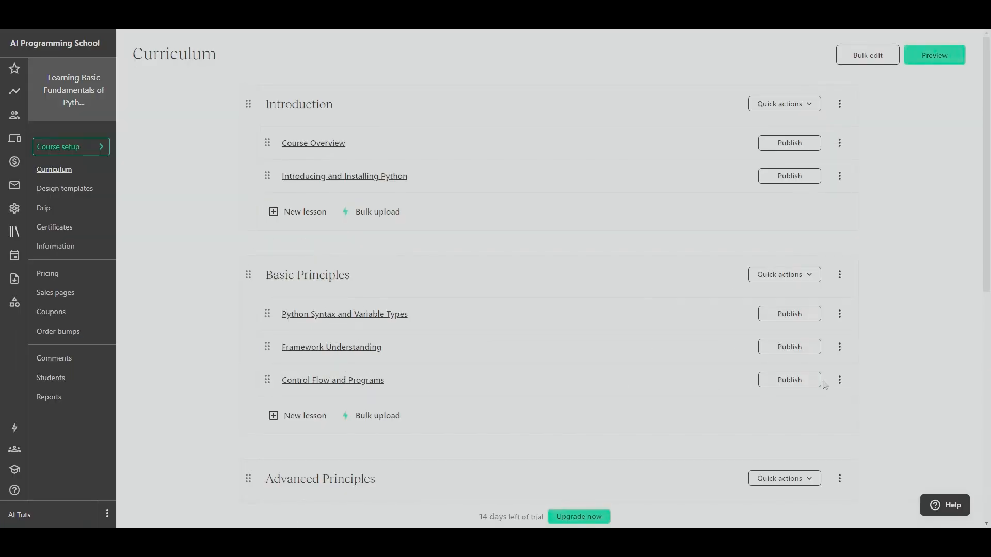
Publish the Control Flow and Programs lesson and preview the course as a student.
click(789, 380)
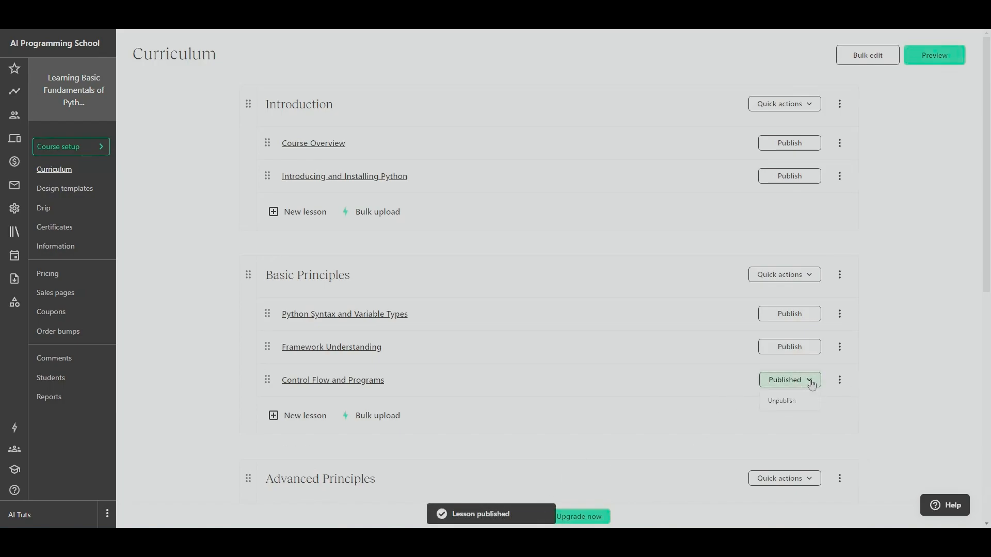
click(928, 61)
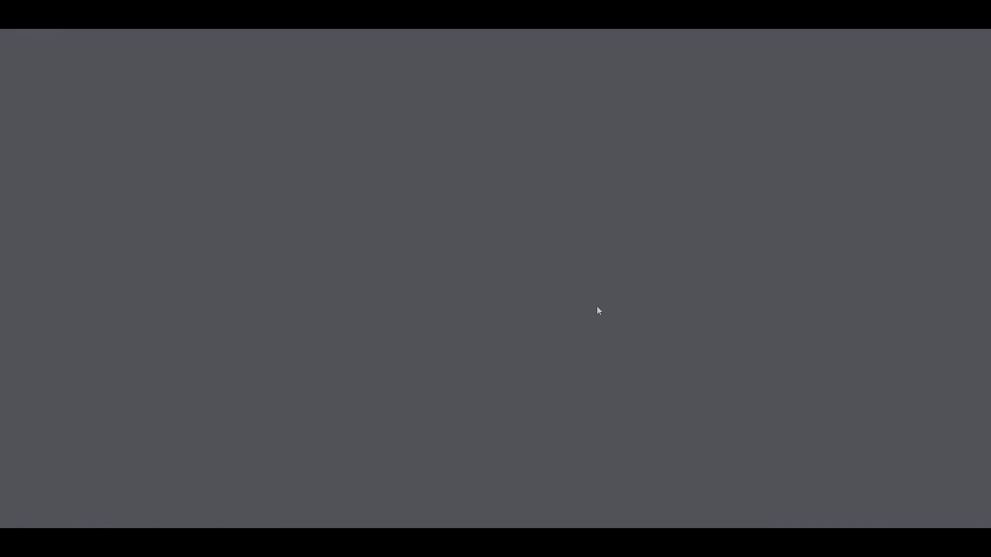
click(235, 22)
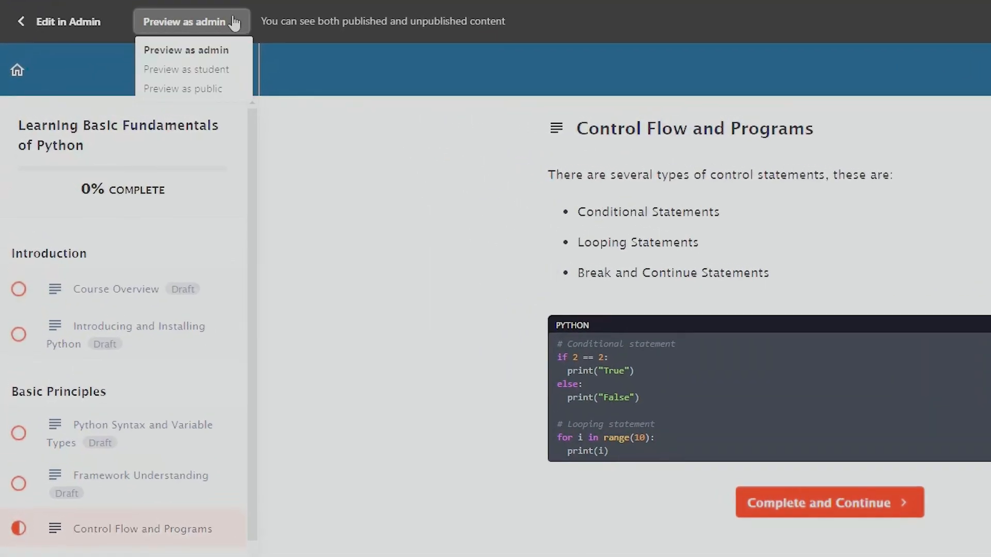
click(213, 72)
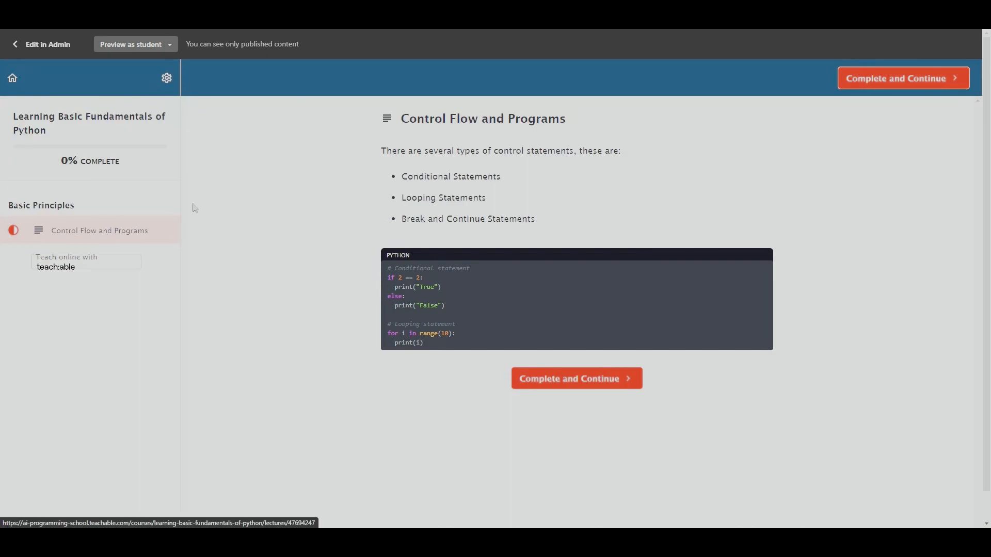
Compare the public and admin previews of the course, including the lesson list, and return to editing the lesson.
click(151, 54)
click(150, 92)
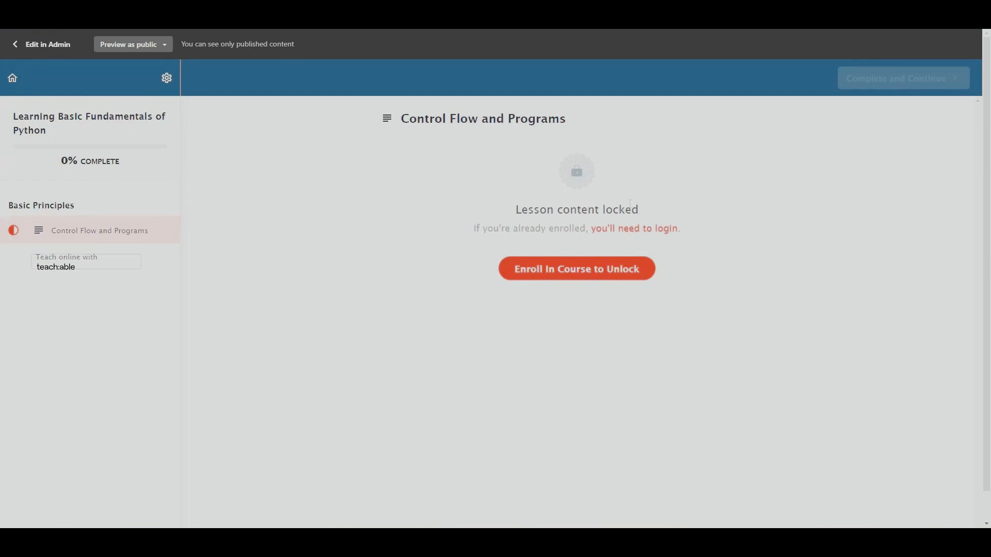
click(130, 47)
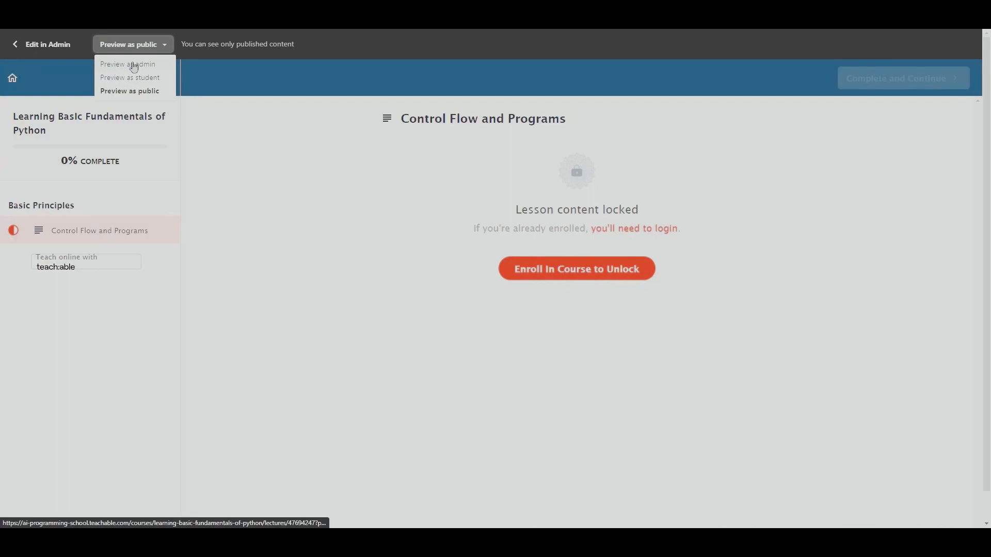
click(134, 67)
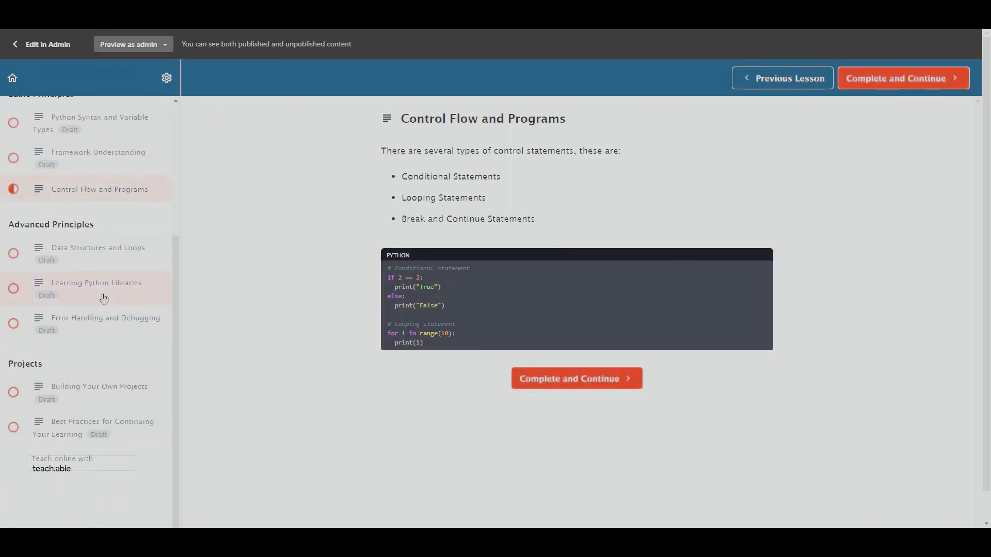
scroll(98, 299, up, 4)
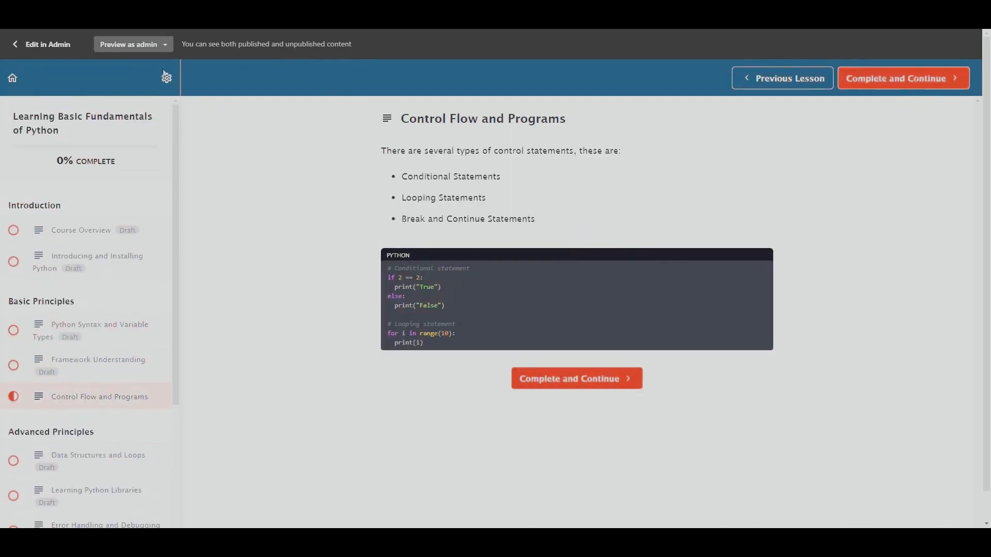
click(31, 44)
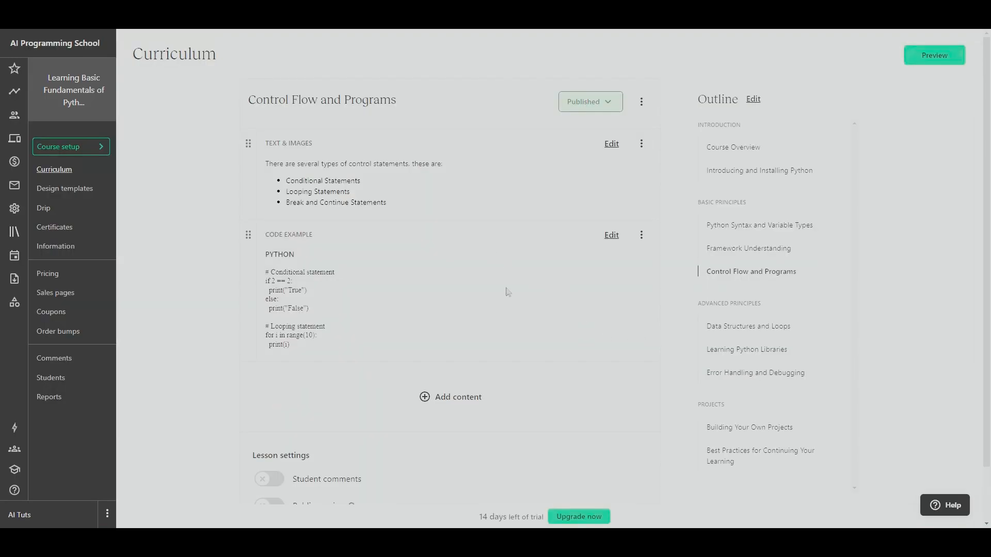
Review the course setup overview, from the curriculum summary down to the sales page and pricing sections.
click(75, 151)
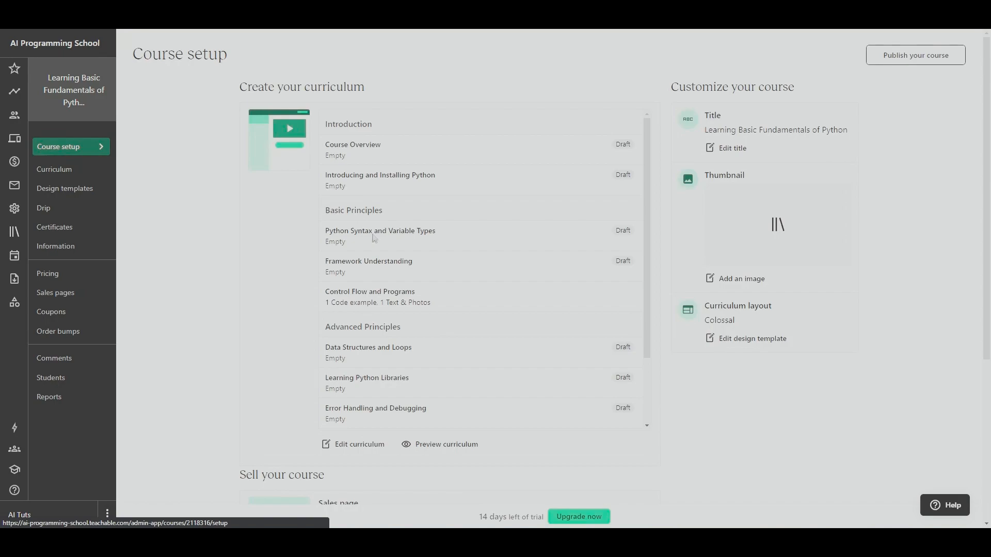
scroll(258, 317, down, 1)
scroll(361, 315, up, 1)
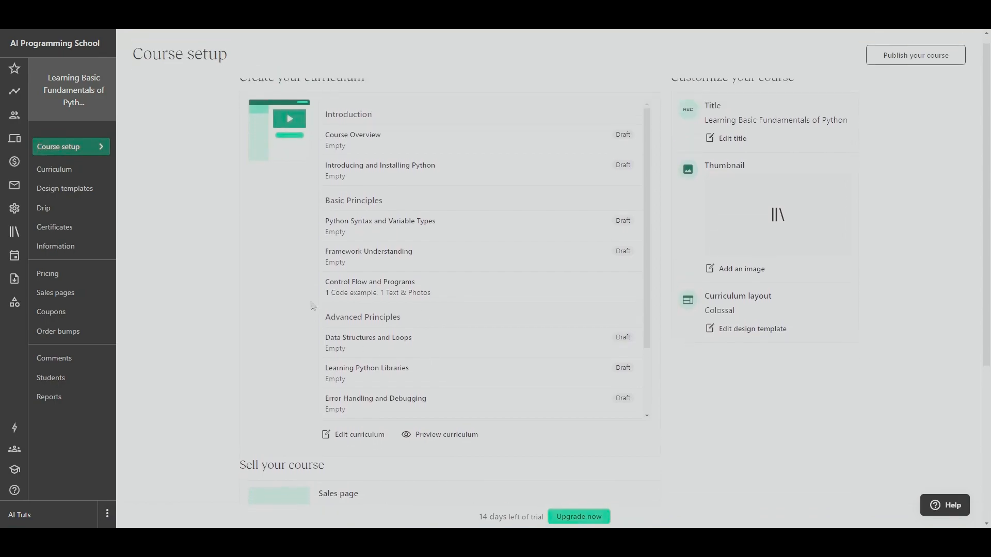
scroll(413, 387, down, 4)
scroll(356, 460, down, 2)
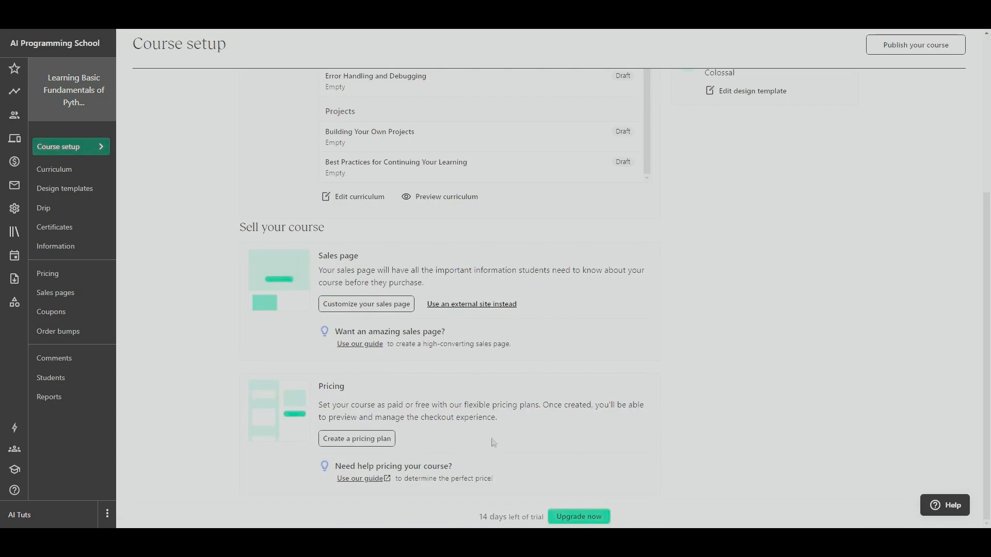
scroll(491, 440, up, 5)
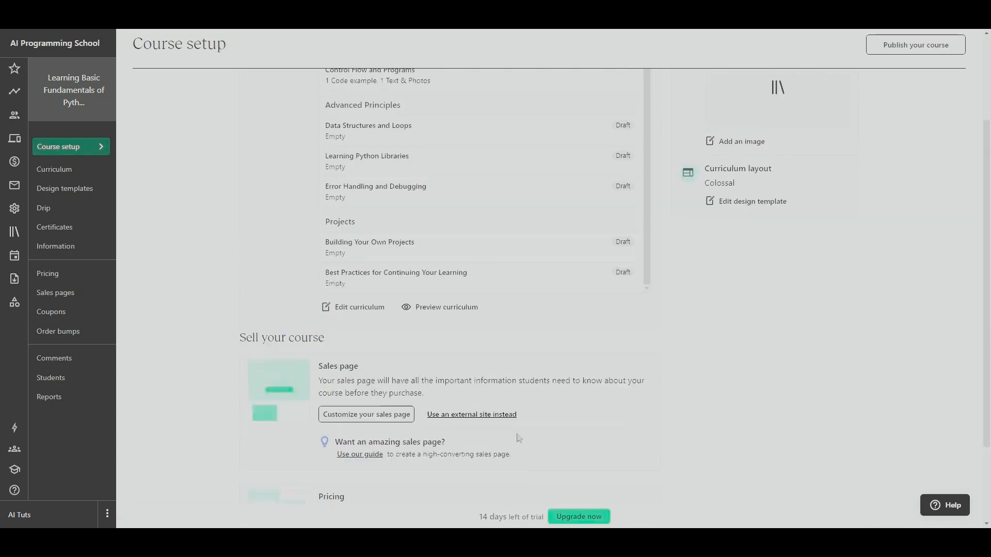
Examine the active course design template and the other available templates.
click(76, 190)
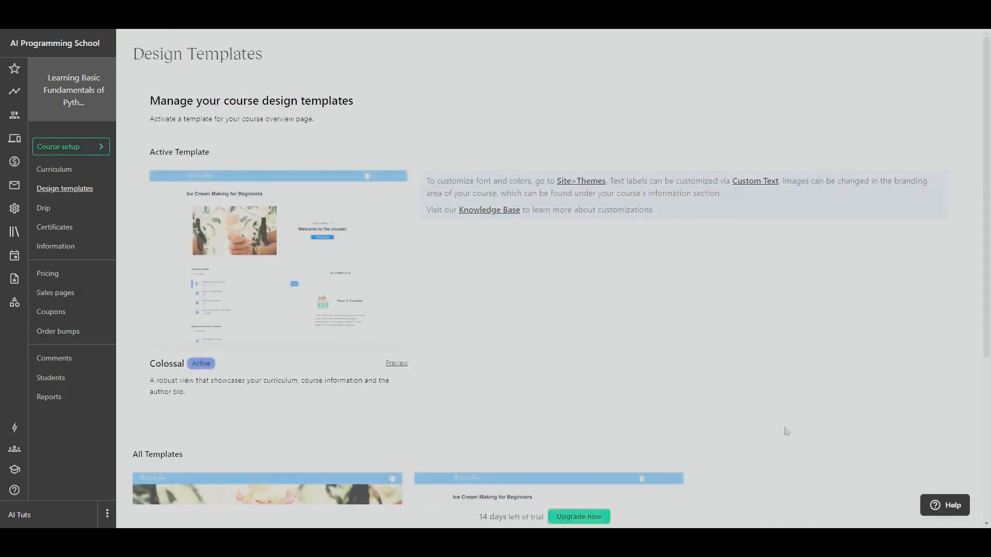
scroll(747, 427, down, 5)
scroll(749, 420, up, 4)
scroll(750, 417, up, 1)
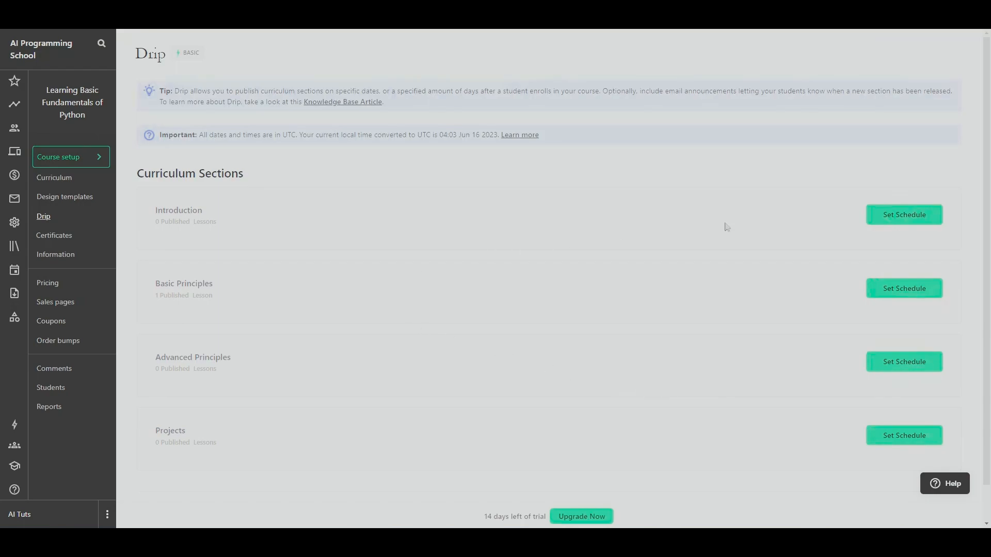
Review the drip schedule options for the curriculum sections and open the course's certificates page.
scroll(365, 429, down, 1)
scroll(402, 416, up, 1)
click(78, 237)
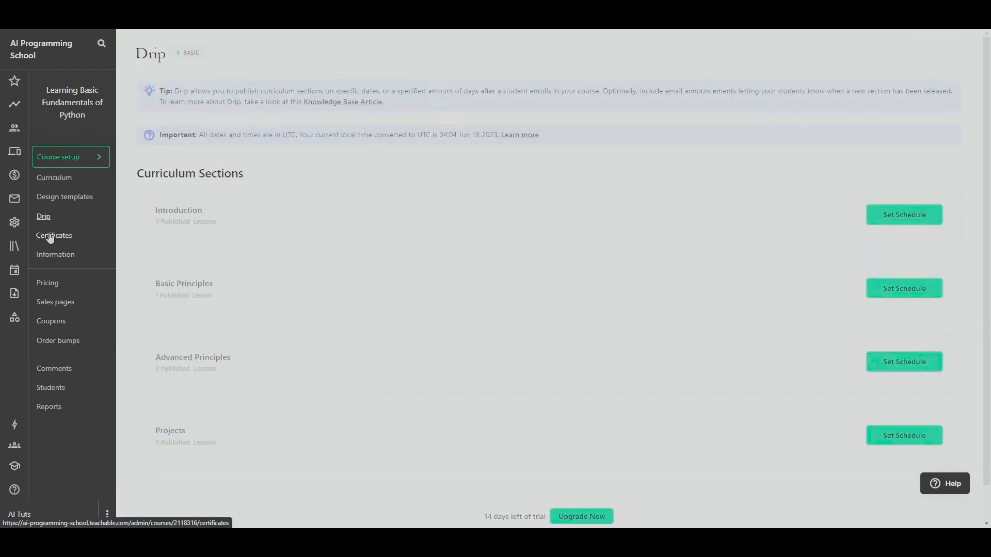
click(50, 236)
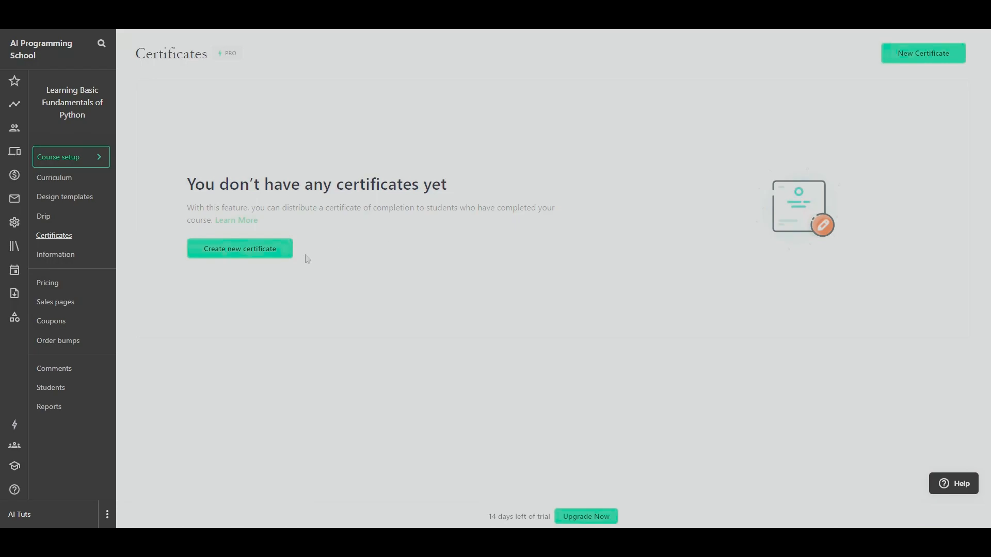
Review all the course information settings, from branding to product visibility, dismissing the Pro plan discount offer.
click(94, 258)
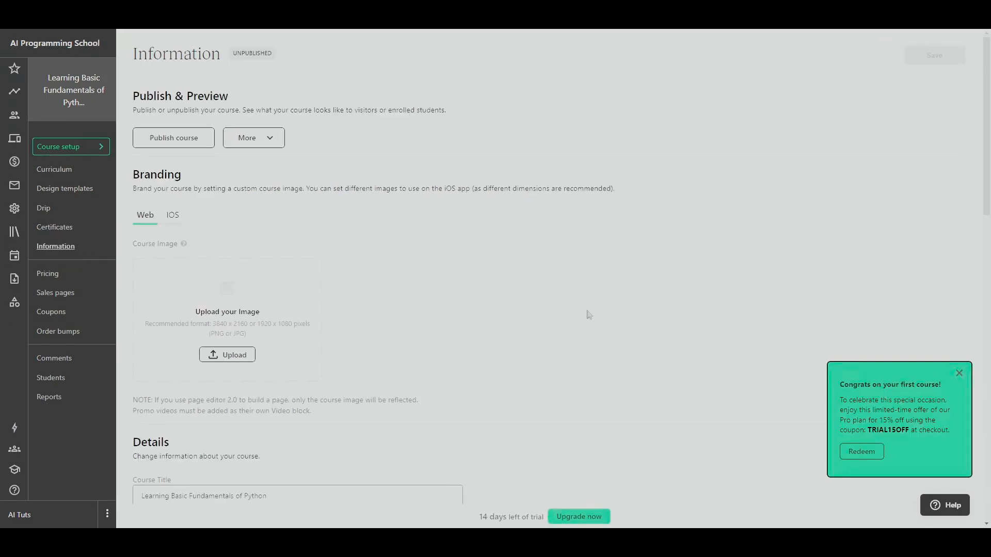
scroll(619, 322, down, 3)
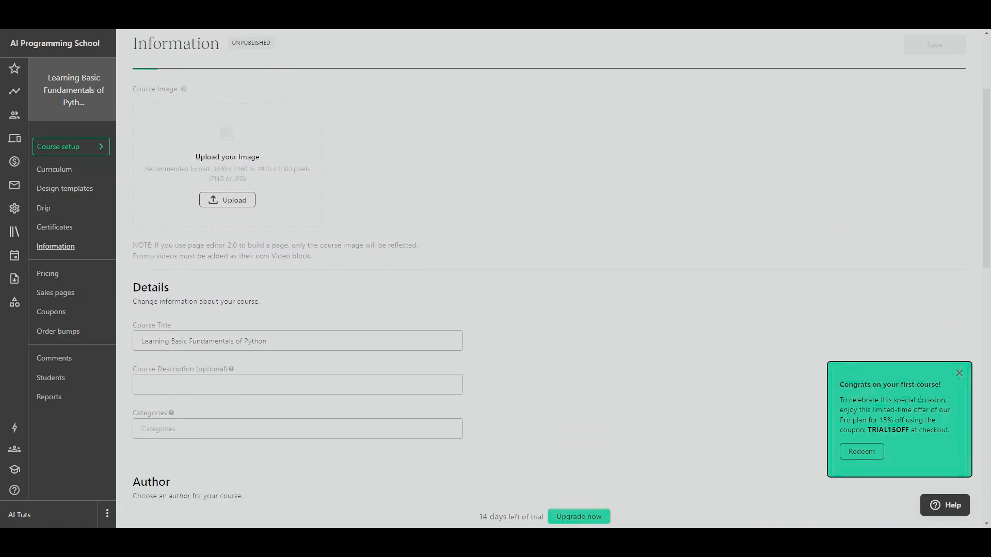
click(959, 374)
scroll(729, 342, down, 10)
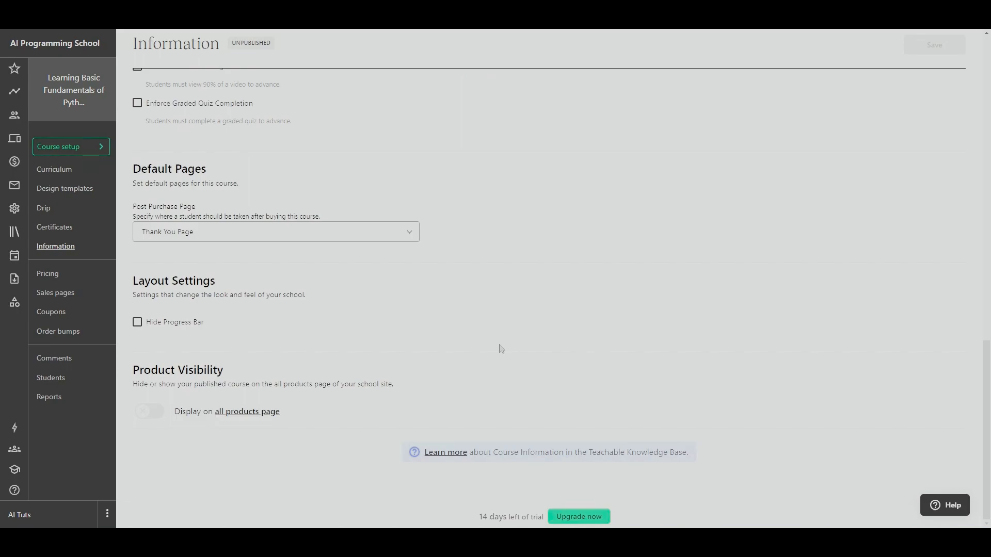
scroll(499, 346, up, 10)
scroll(503, 343, up, 3)
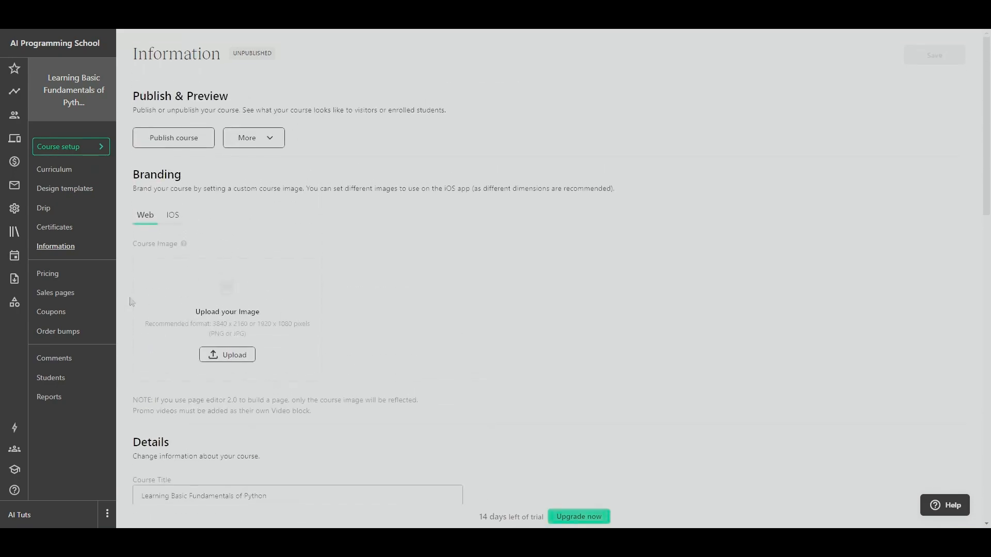
Look through the course's selling options: pricing, sales pages, coupons and order bumps.
click(67, 273)
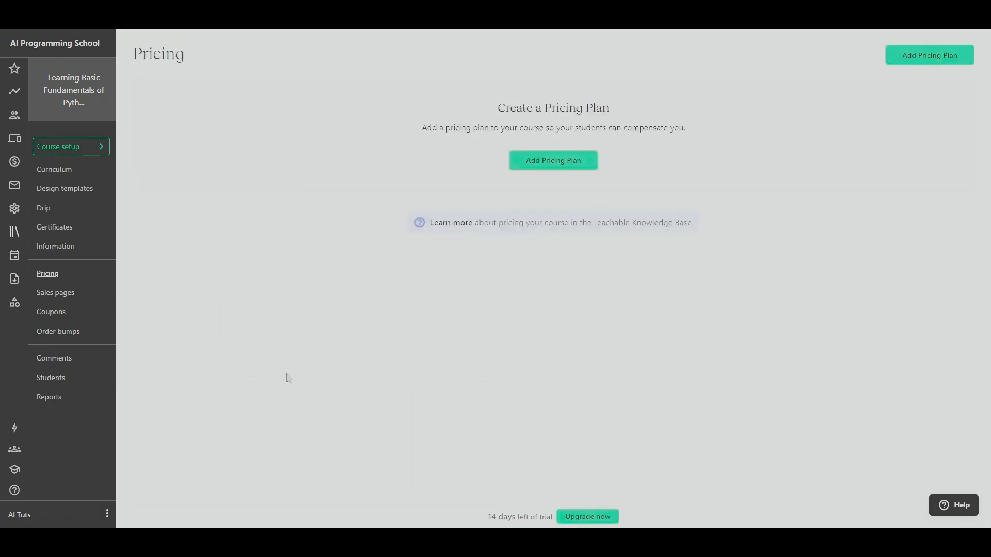
click(55, 293)
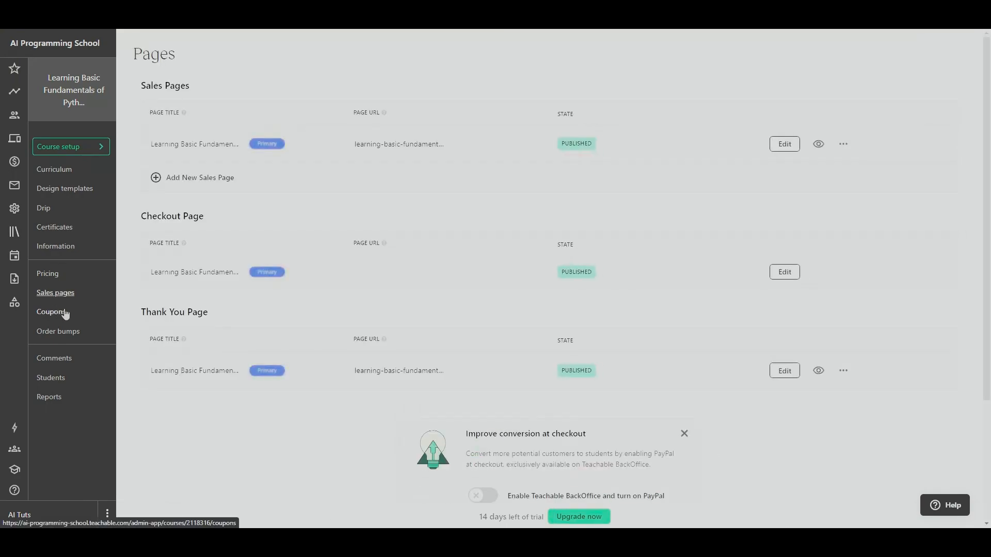
click(65, 313)
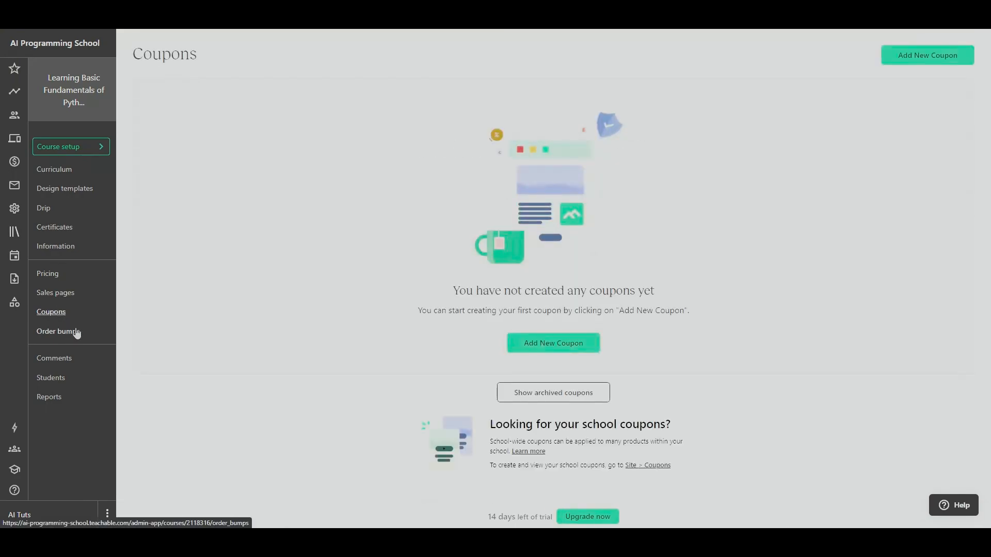
click(72, 331)
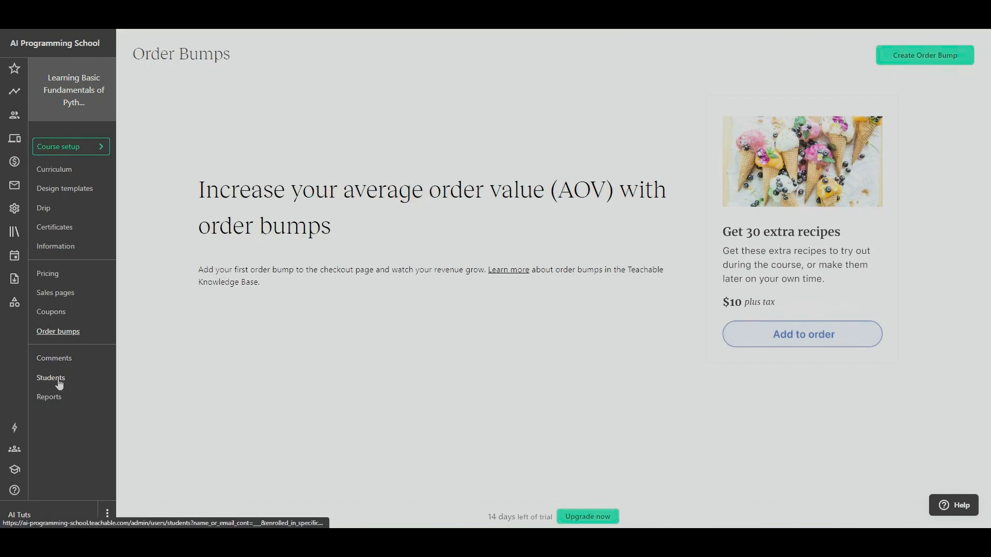
Look through the course's comments, students and lesson completion reports, and return to the course setup overview.
click(63, 359)
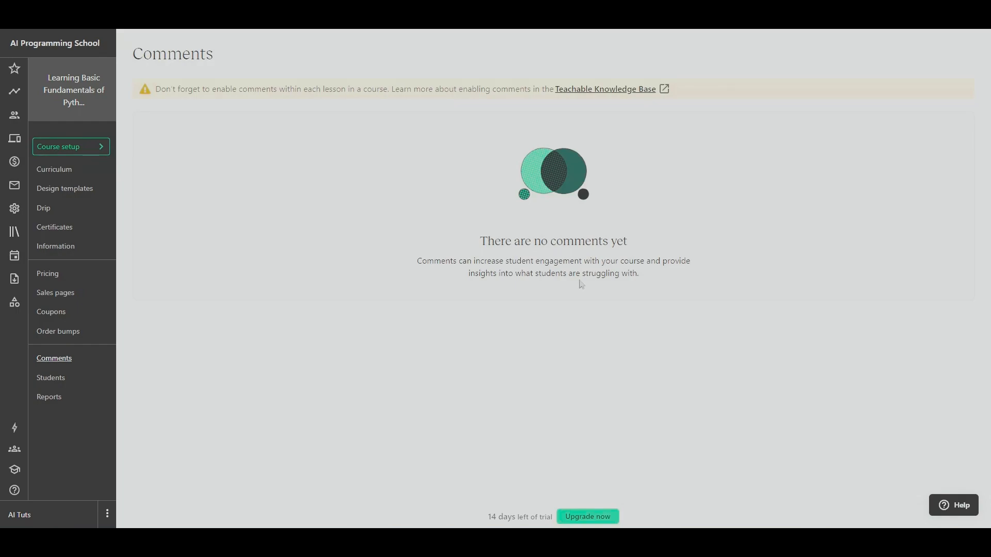
click(65, 380)
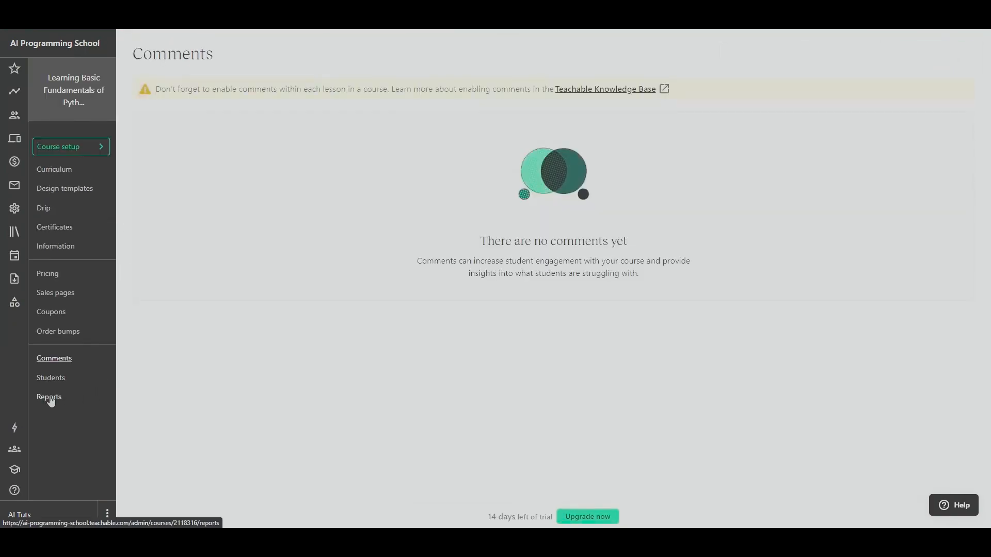
click(50, 398)
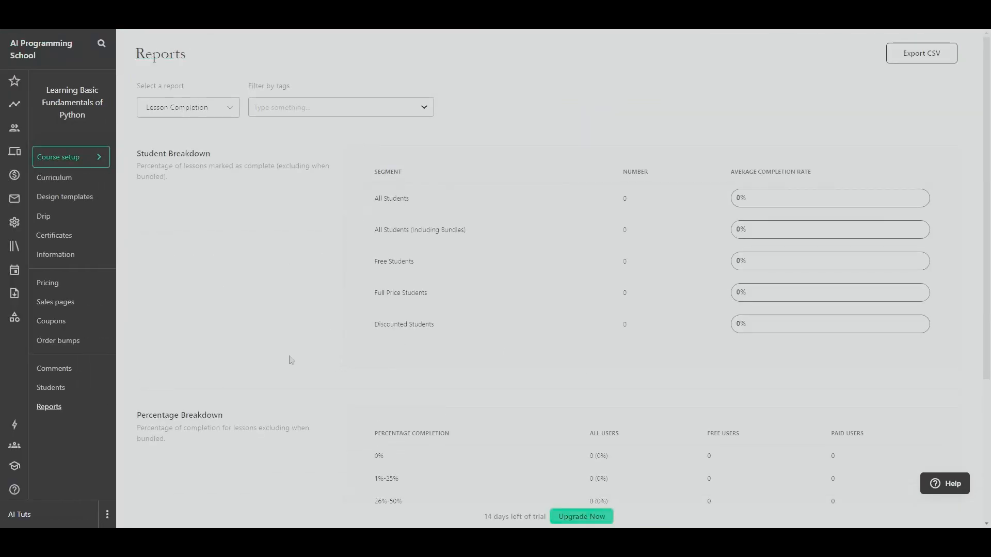
scroll(308, 346, down, 4)
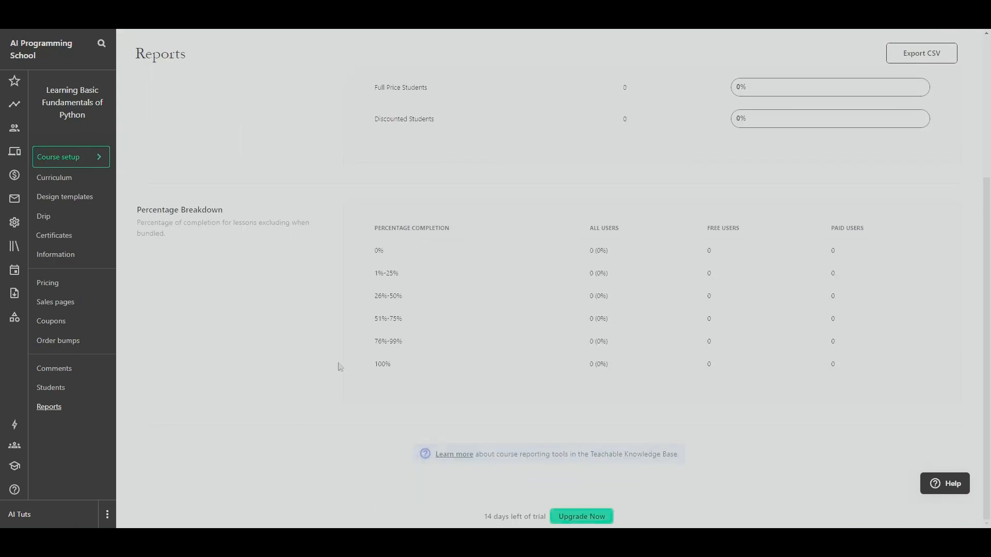
scroll(75, 330, up, 3)
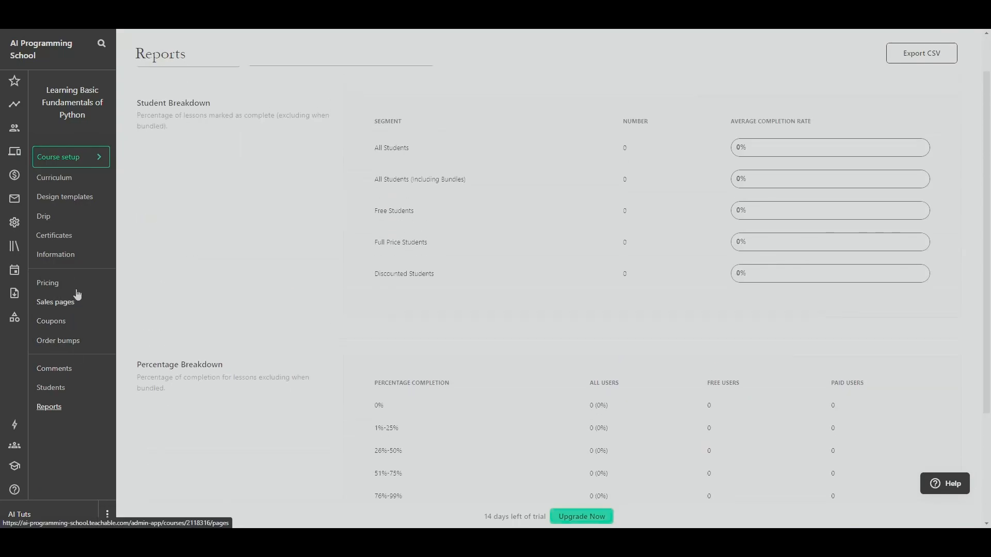
click(53, 168)
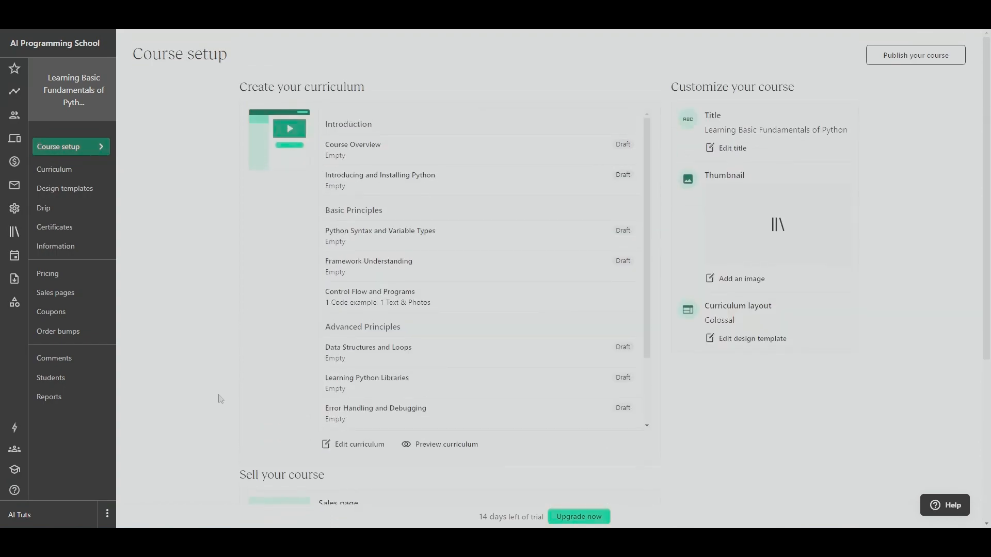